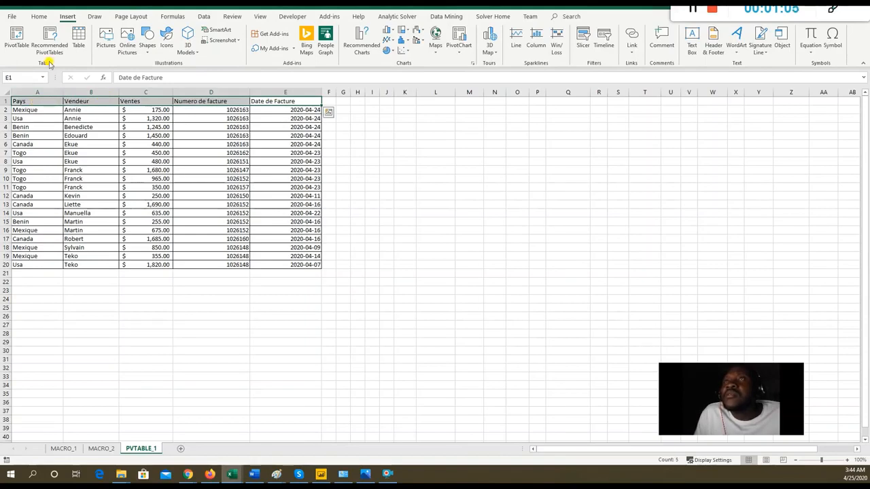
Make the table headers in A1:E1 bold
{"action": "left_click", "coordinate": [39, 16]}
{"action": "left_click", "coordinate": [83, 48]}
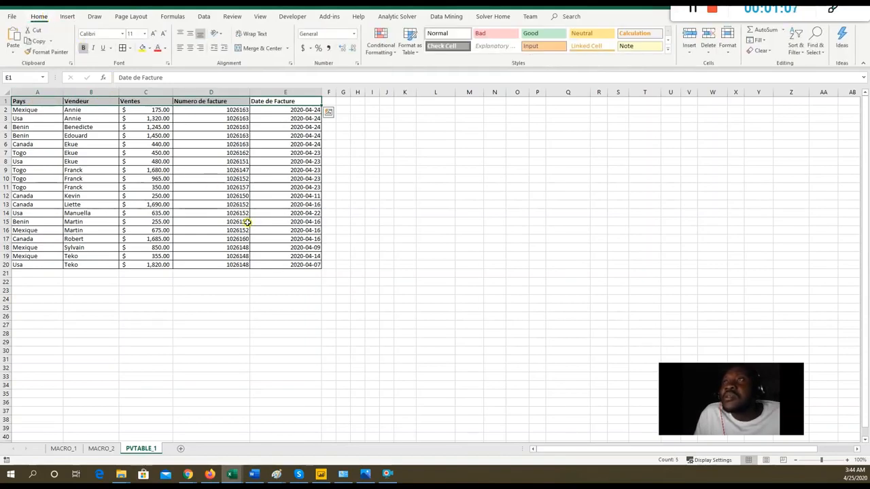
{"action": "left_click", "coordinate": [268, 281]}
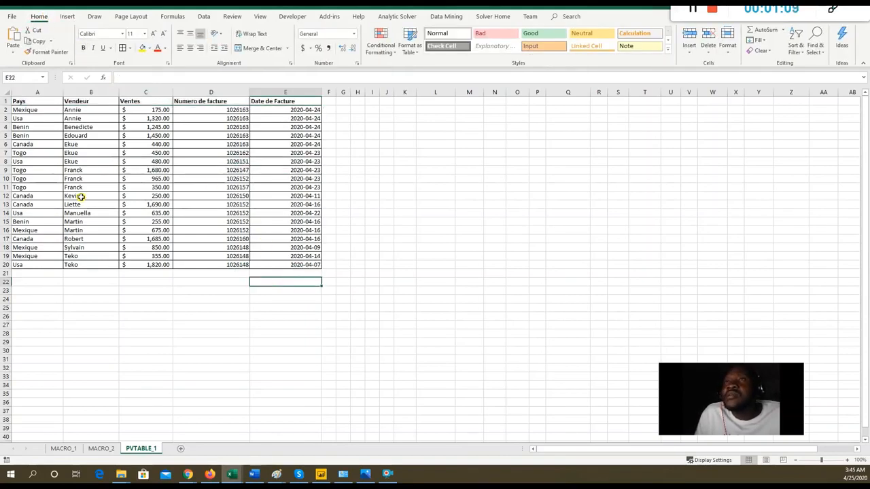
Review the source table's columns: Pays, Vendeur, Ventes, Numero de facture and Date de Facture
{"action": "left_click", "coordinate": [38, 93]}
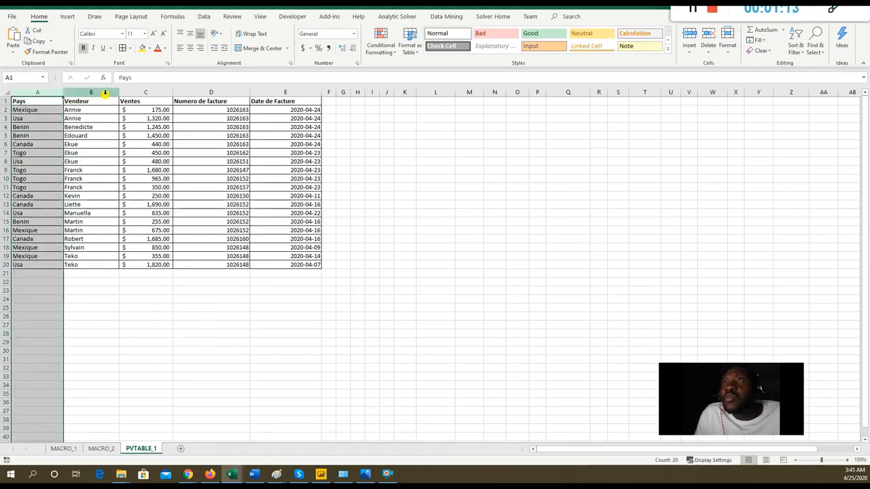
{"action": "left_click", "coordinate": [105, 93]}
{"action": "left_click", "coordinate": [143, 92]}
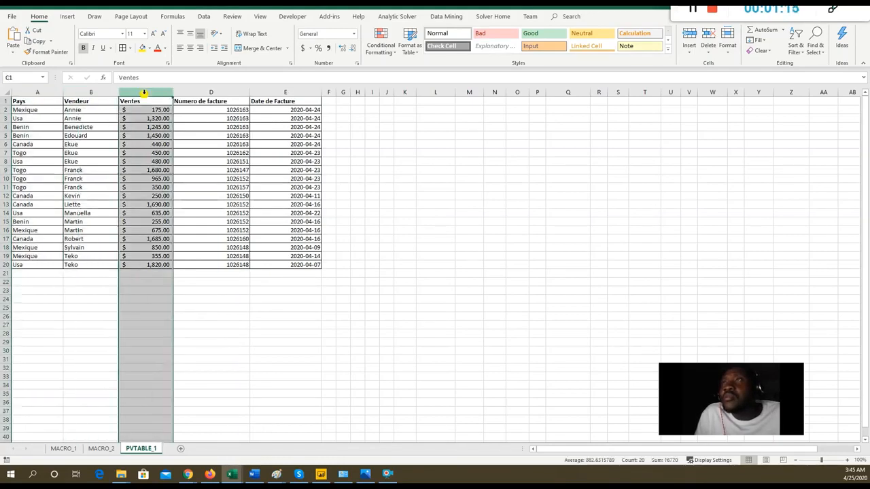
{"action": "left_click", "coordinate": [208, 92]}
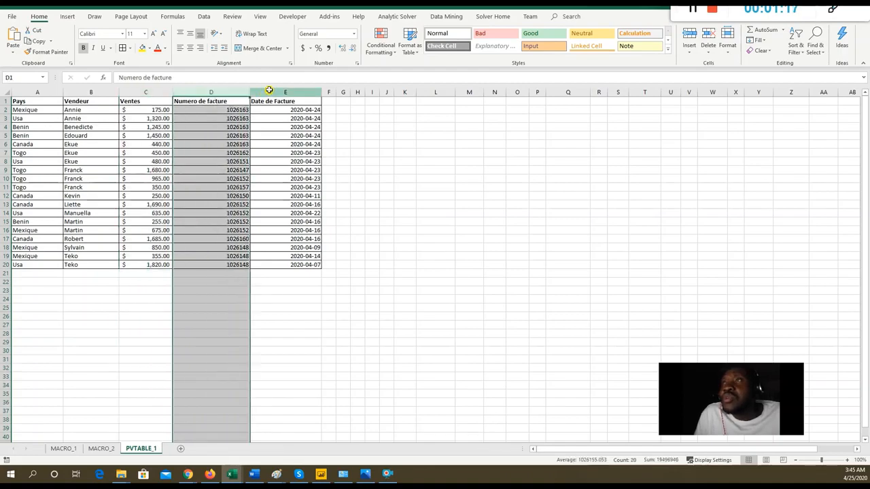
{"action": "left_click", "coordinate": [269, 91]}
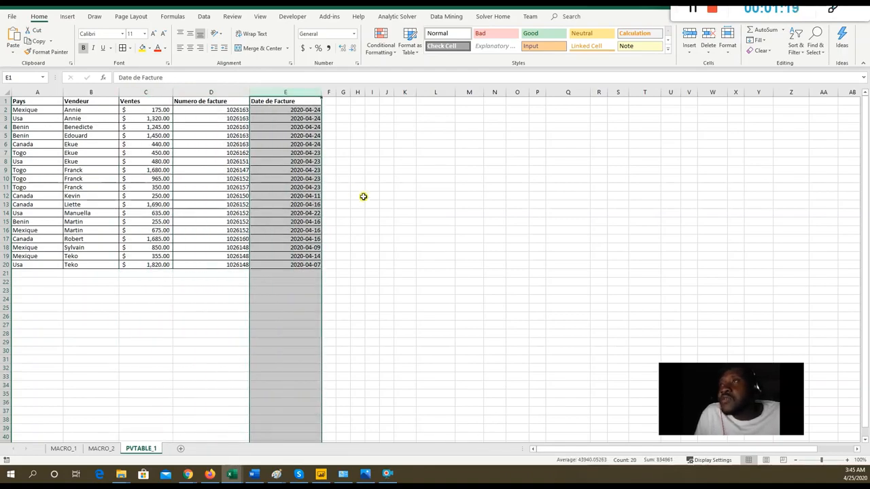
{"action": "left_click", "coordinate": [386, 231]}
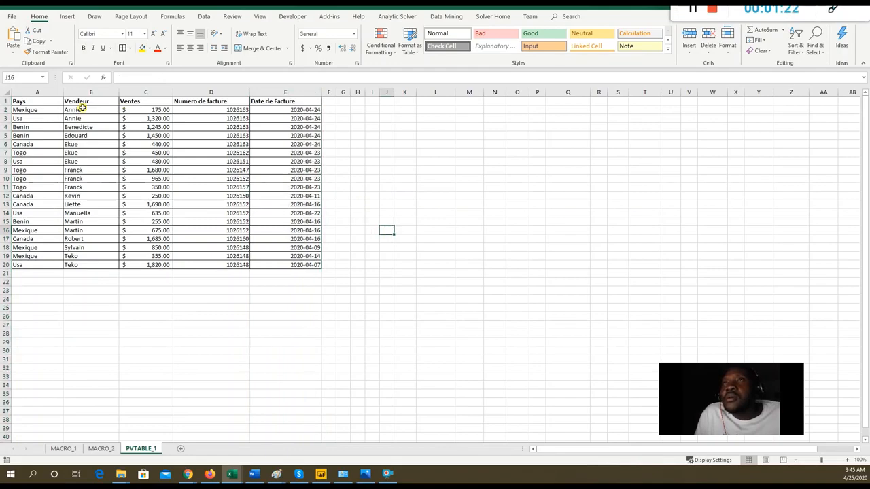
{"action": "left_click_drag", "start_coordinate": [50, 98], "coordinate": [48, 242]}
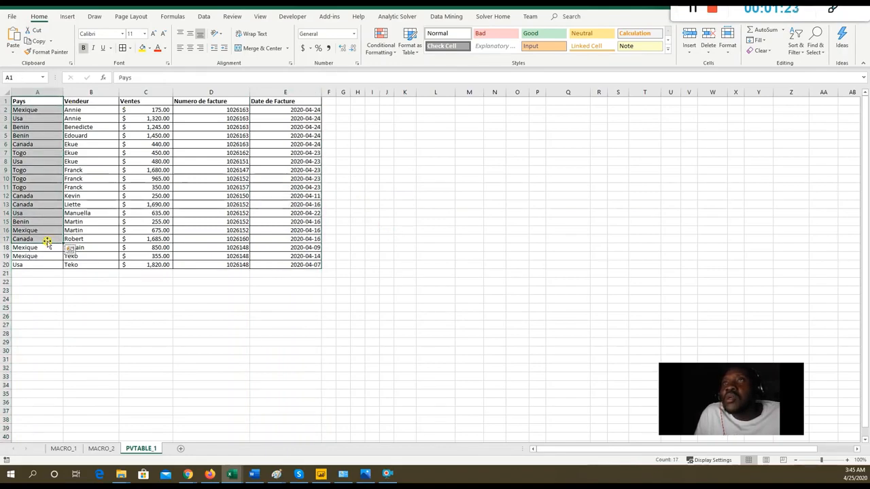
{"action": "left_click", "coordinate": [79, 227]}
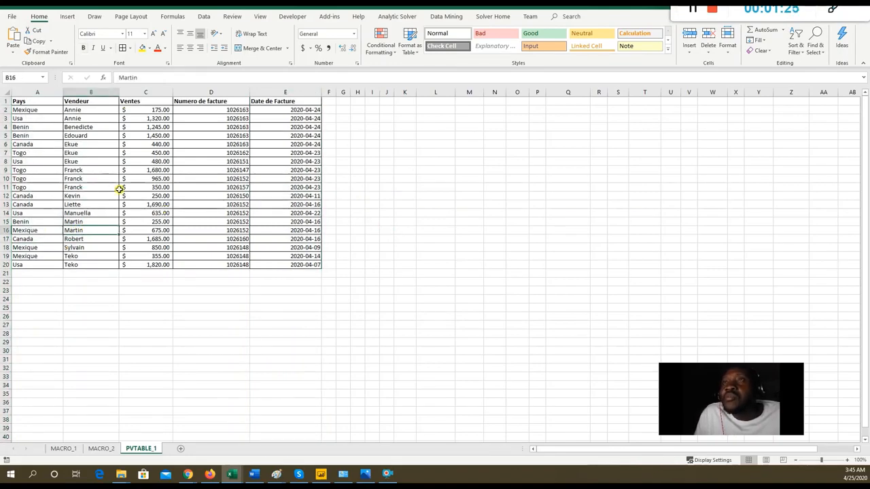
{"action": "left_click", "coordinate": [291, 264]}
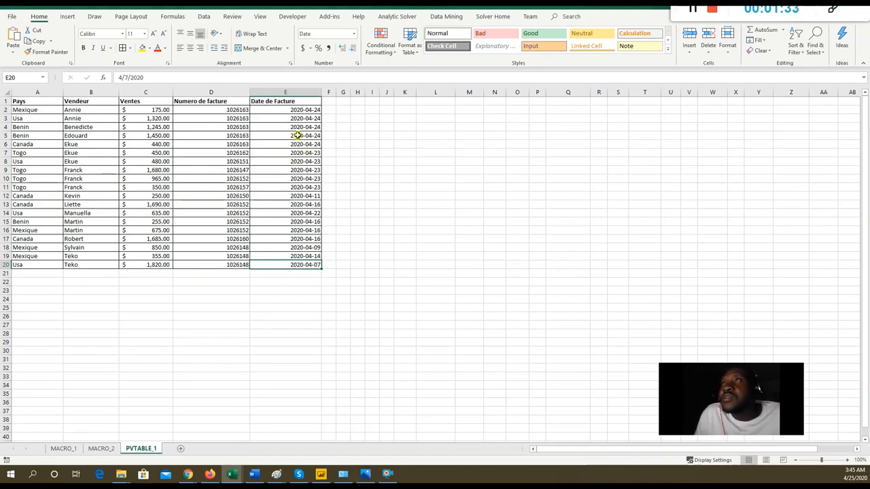
Select the whole sales table A1:E20 including headers and start creating a PivotChart from it
{"action": "left_click_drag", "start_coordinate": [39, 101], "coordinate": [306, 264]}
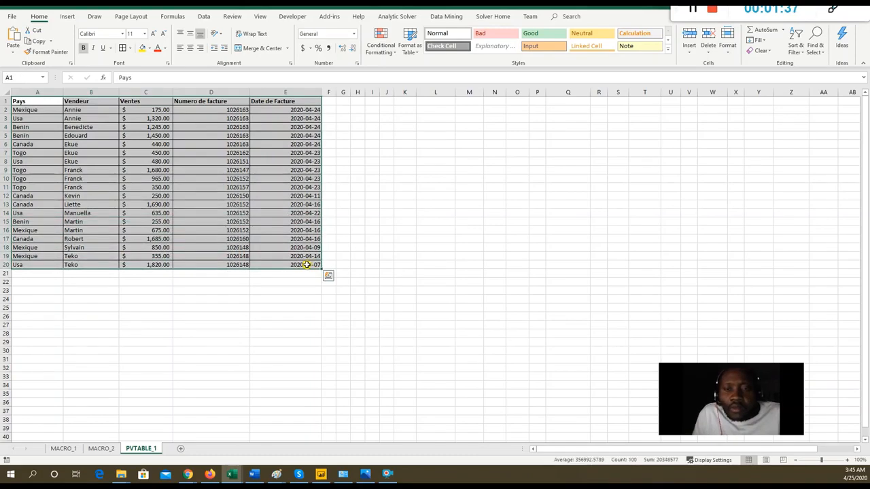
{"action": "left_click", "coordinate": [242, 214]}
{"action": "left_click_drag", "start_coordinate": [50, 103], "coordinate": [280, 263]}
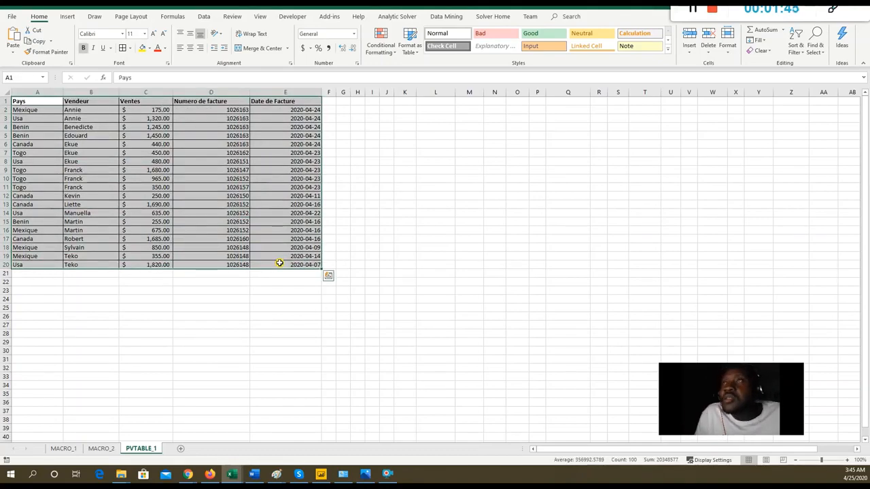
{"action": "left_click", "coordinate": [68, 17]}
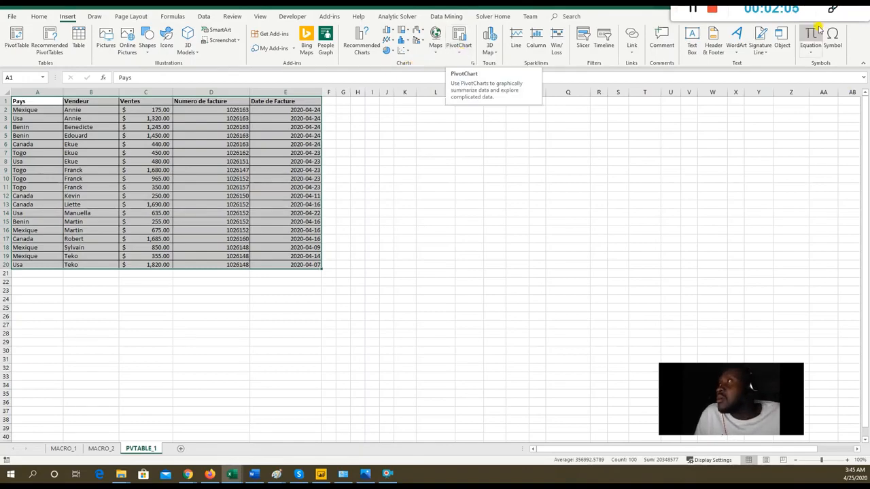
{"action": "mouse_move", "coordinate": [815, 14]}
{"action": "left_mouse_down"}
{"action": "mouse_move", "coordinate": [641, 257]}
{"action": "mouse_move", "coordinate": [304, 399]}
{"action": "mouse_move", "coordinate": [1, 486]}
{"action": "left_mouse_up"}
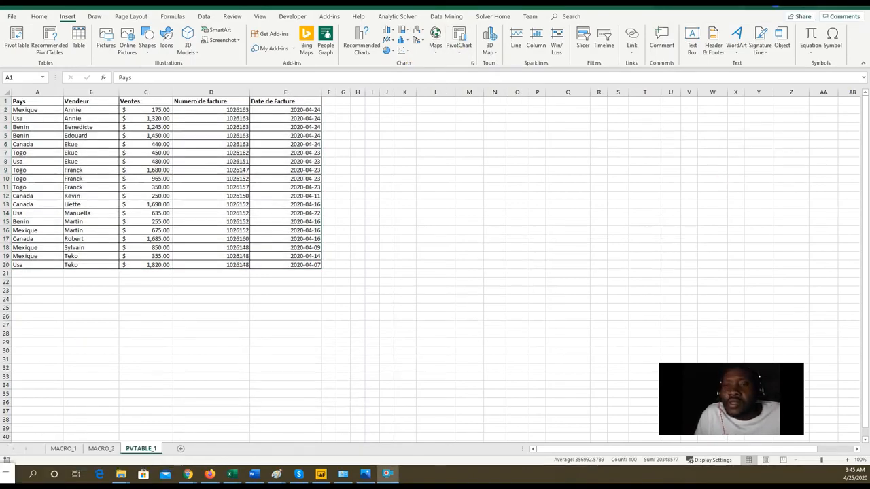
{"action": "left_click", "coordinate": [461, 48]}
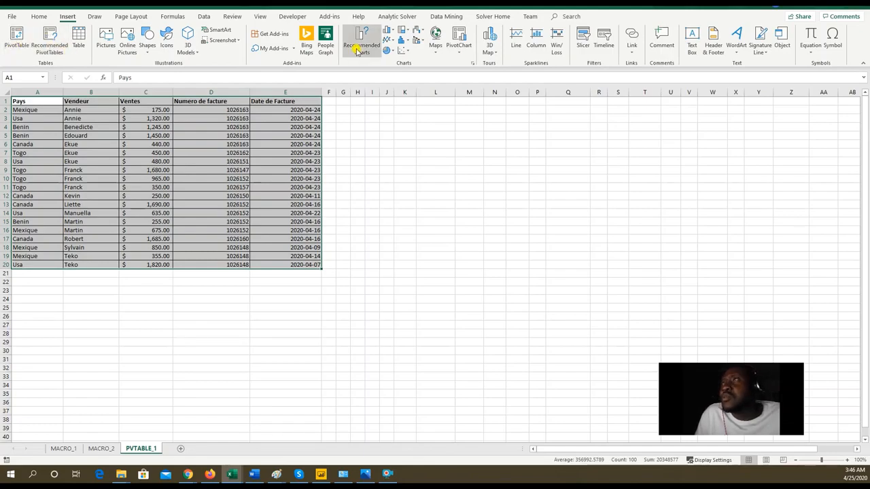
{"action": "left_click", "coordinate": [458, 56]}
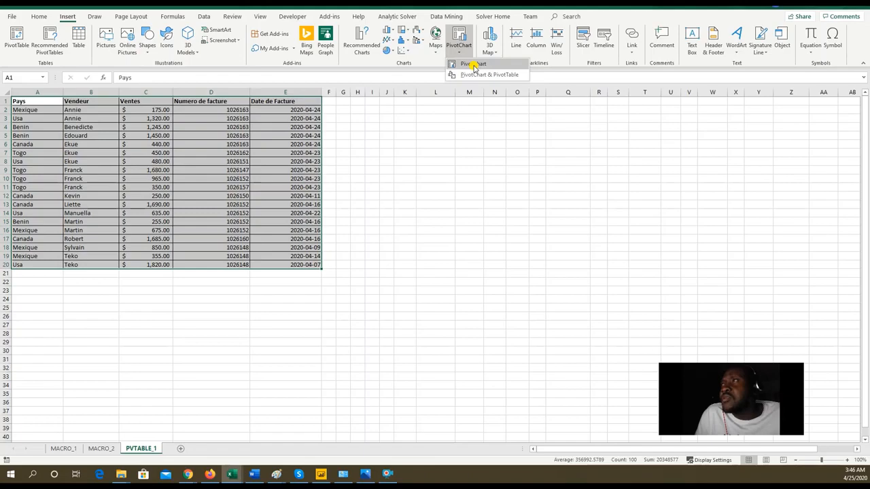
{"action": "left_click", "coordinate": [474, 66]}
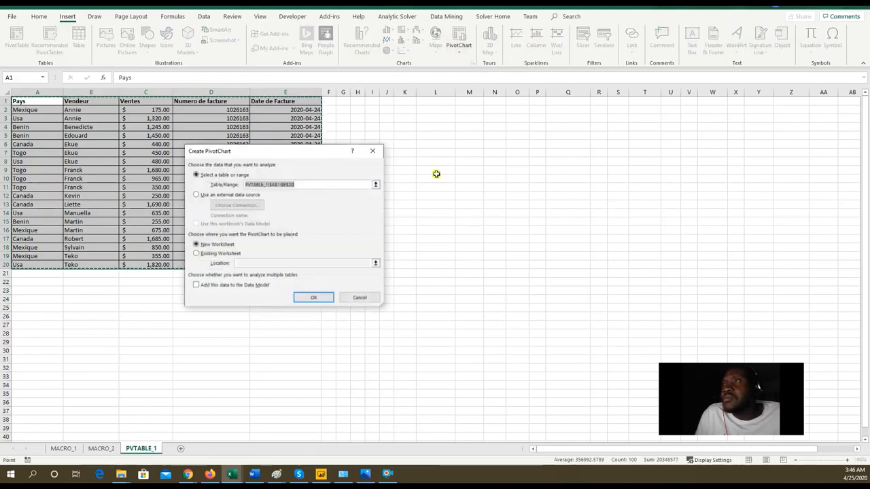
Place the PivotChart in the existing worksheet at cell K6 of PVTABLE_1 and create it
{"action": "left_click_drag", "start_coordinate": [305, 156], "coordinate": [411, 114]}
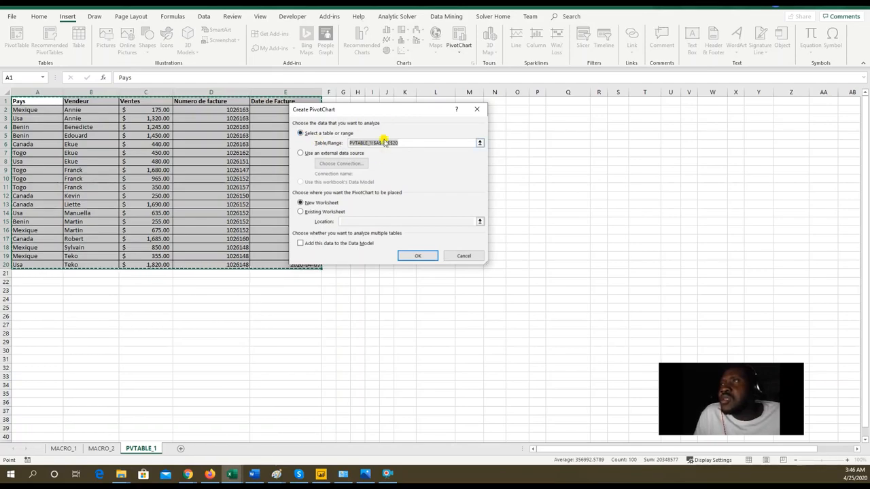
{"action": "left_click_drag", "start_coordinate": [394, 111], "coordinate": [446, 112]}
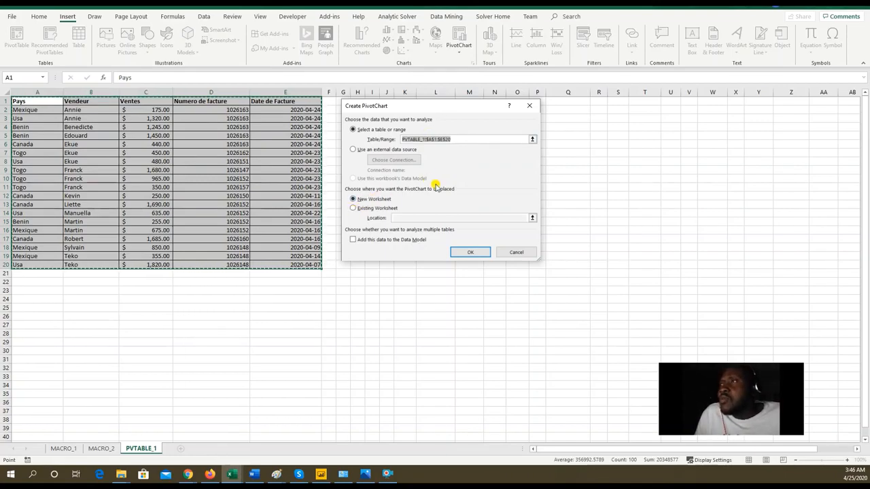
{"action": "left_click", "coordinate": [354, 209]}
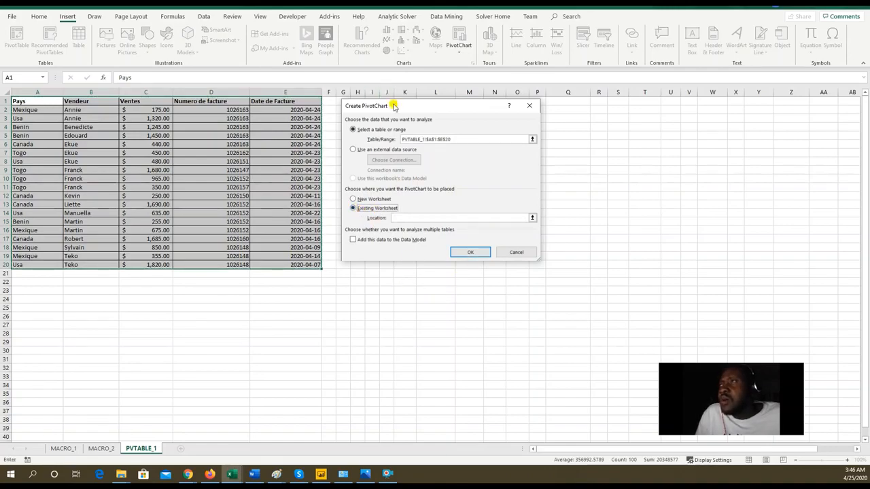
{"action": "left_click_drag", "start_coordinate": [399, 110], "coordinate": [423, 200]}
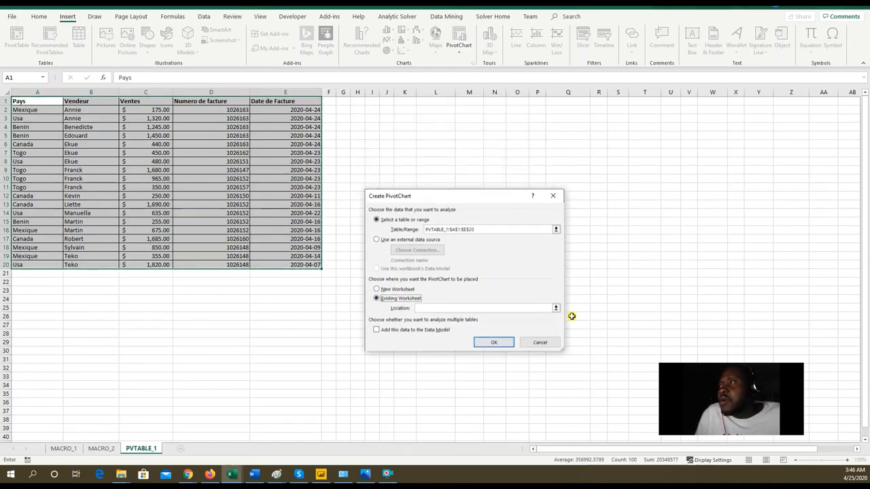
{"action": "left_click", "coordinate": [557, 309]}
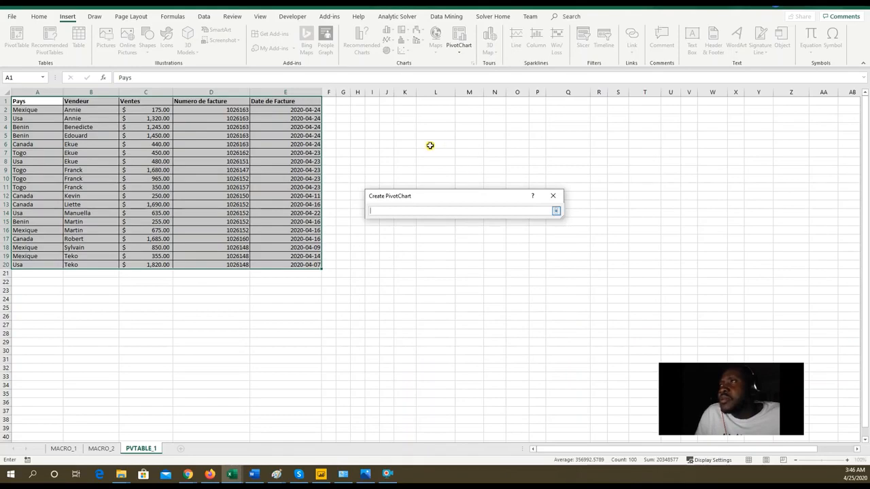
{"action": "left_click", "coordinate": [397, 143]}
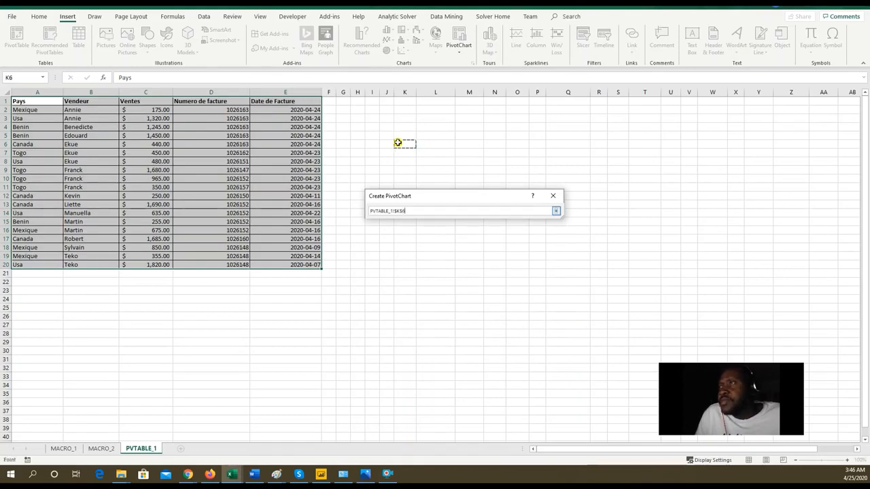
{"action": "left_click", "coordinate": [555, 211]}
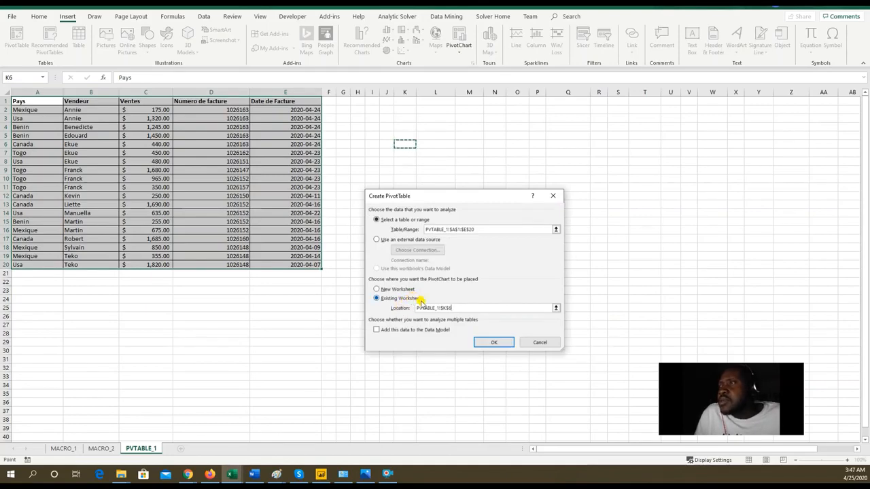
{"action": "left_click", "coordinate": [486, 344]}
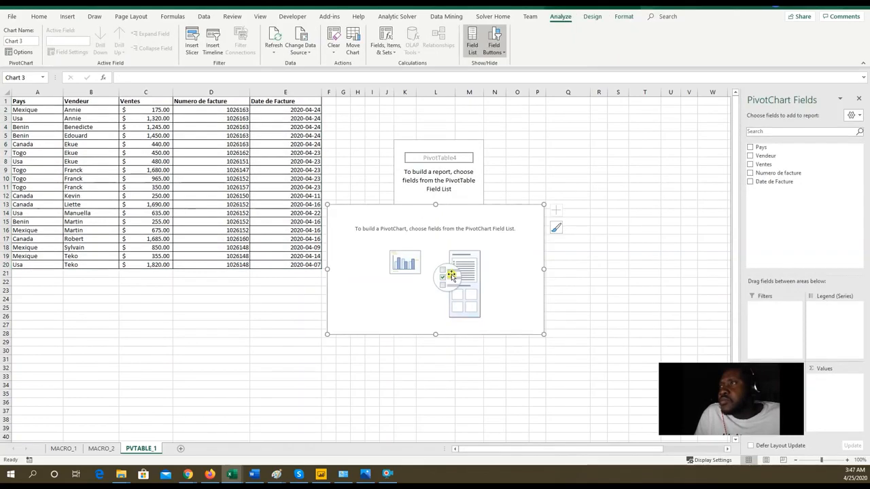
Move the empty PivotChart below the PivotTable placeholder so that the two no longer overlap
{"action": "left_click_drag", "start_coordinate": [480, 224], "coordinate": [449, 320]}
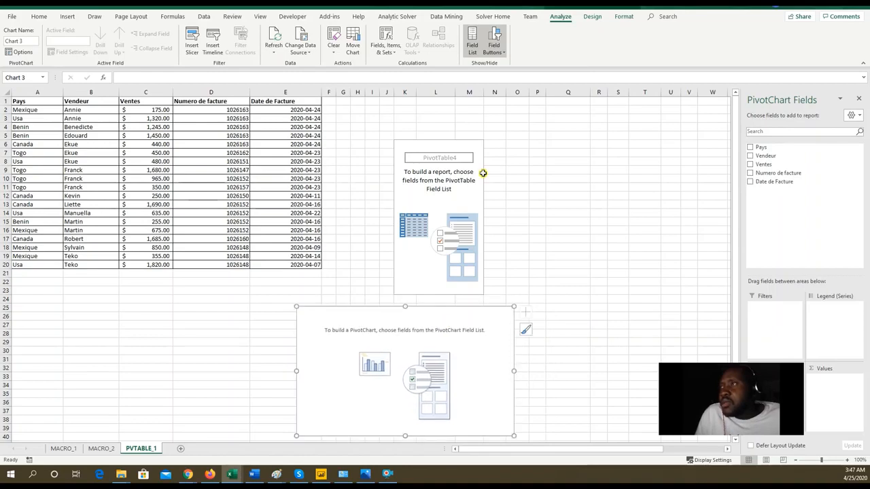
{"action": "left_click", "coordinate": [430, 181]}
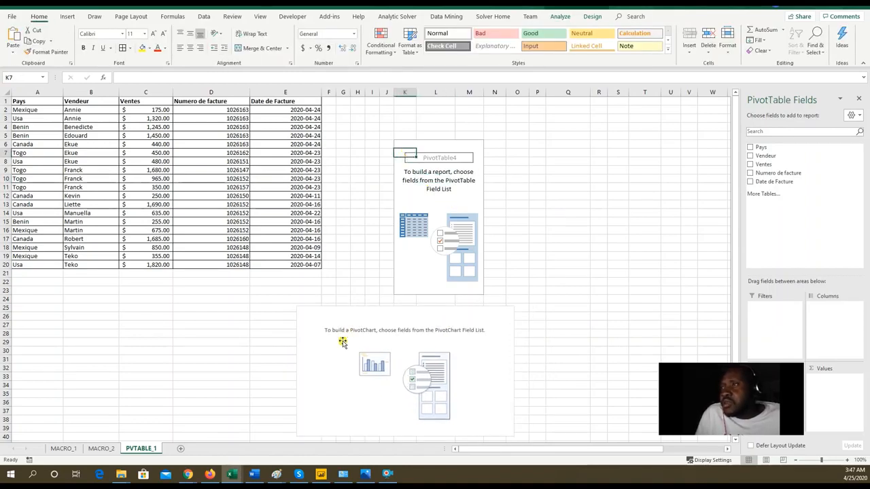
{"action": "left_click_drag", "start_coordinate": [382, 318], "coordinate": [394, 320]}
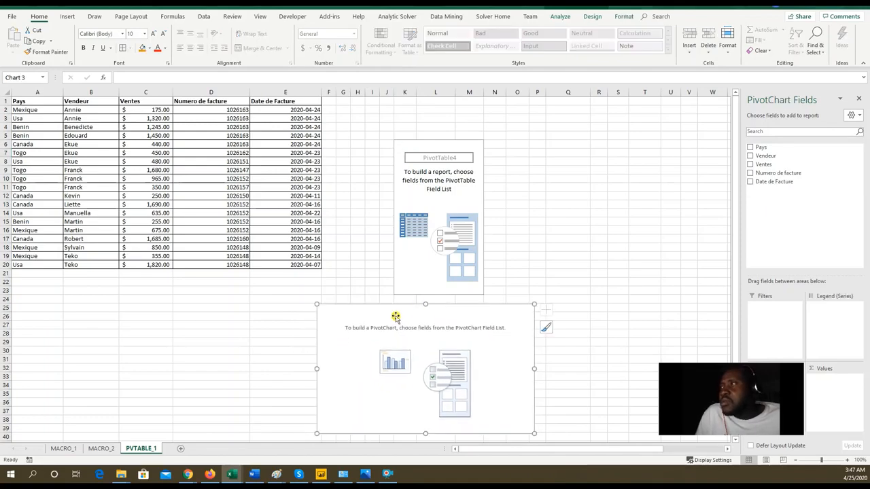
Build the PivotChart with Vendeur as axis categories, Pays as legend series and Ventes as summed values, shifting the chart slightly up
{"action": "left_click_drag", "start_coordinate": [700, 374], "coordinate": [594, 422]}
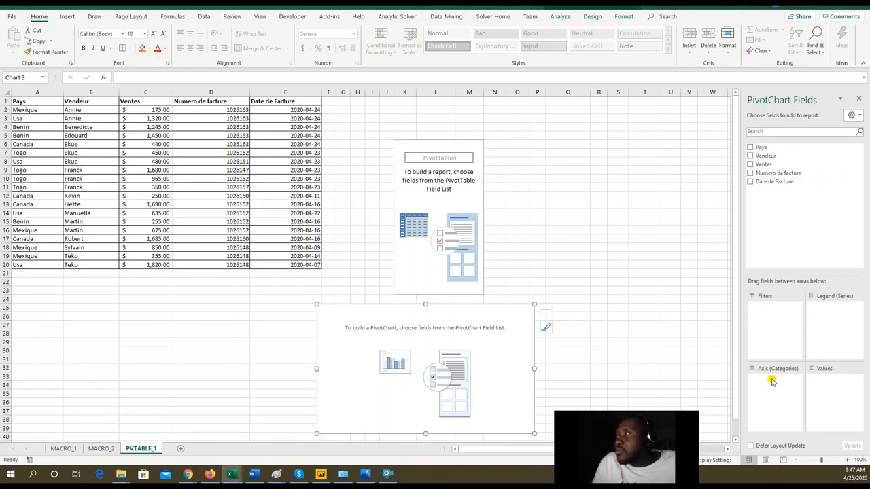
{"action": "left_click_drag", "start_coordinate": [769, 156], "coordinate": [772, 395]}
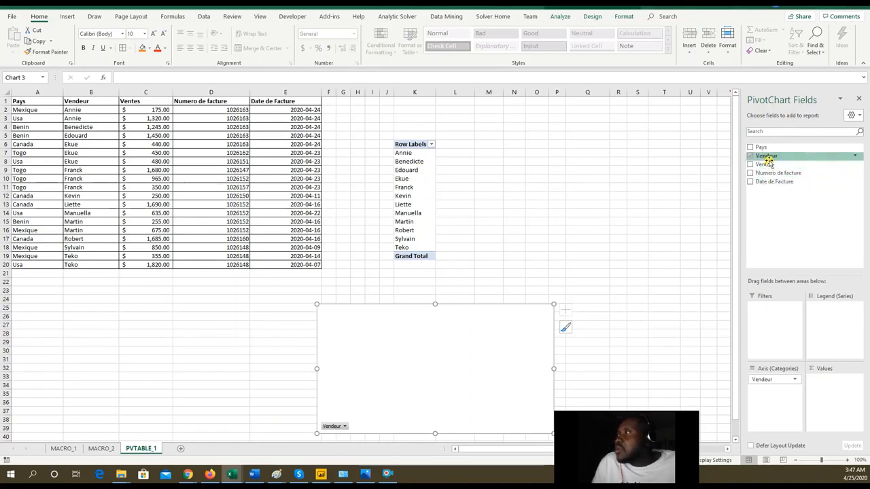
{"action": "left_click_drag", "start_coordinate": [765, 148], "coordinate": [828, 322]}
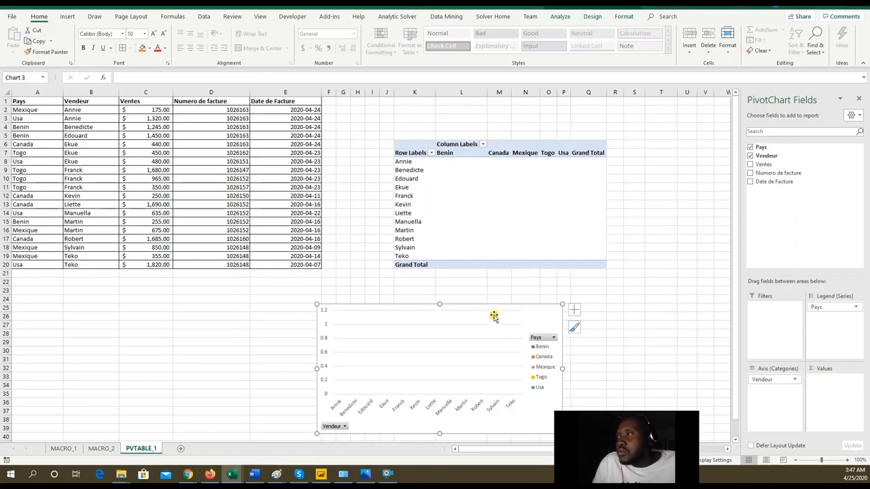
{"action": "left_click_drag", "start_coordinate": [532, 312], "coordinate": [514, 299]}
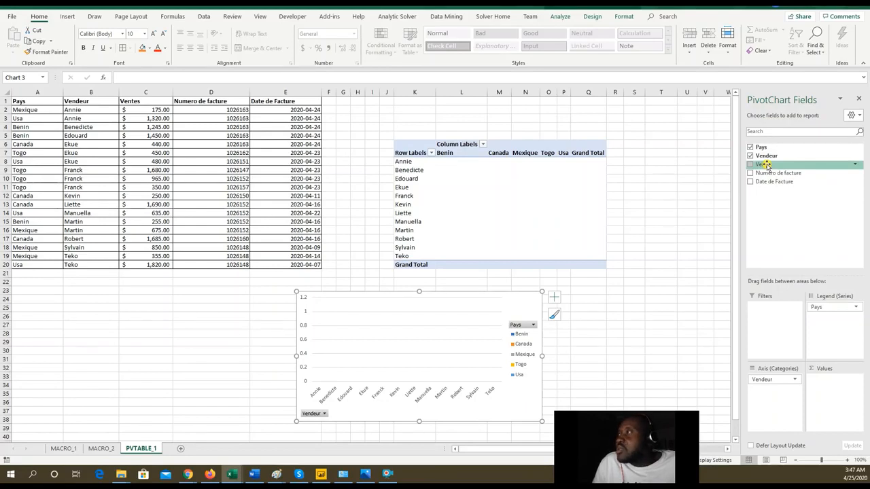
{"action": "left_click_drag", "start_coordinate": [766, 166], "coordinate": [823, 383]}
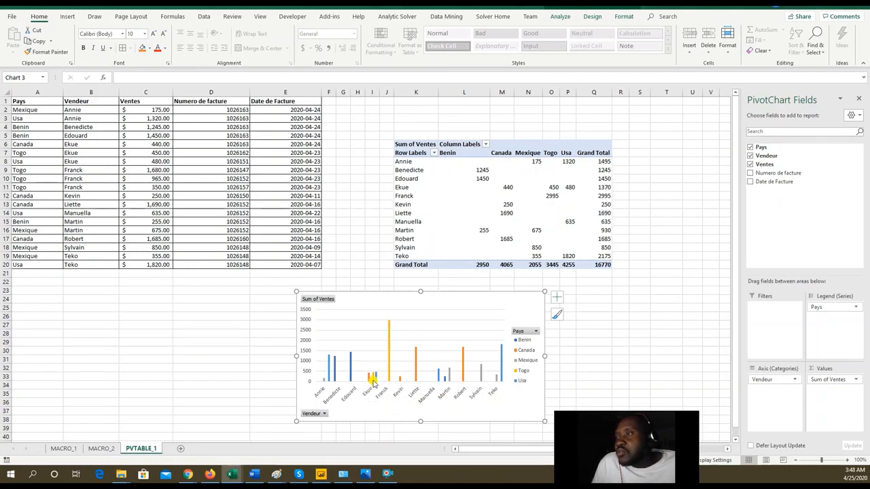
{"action": "mouse_move", "coordinate": [369, 382]}
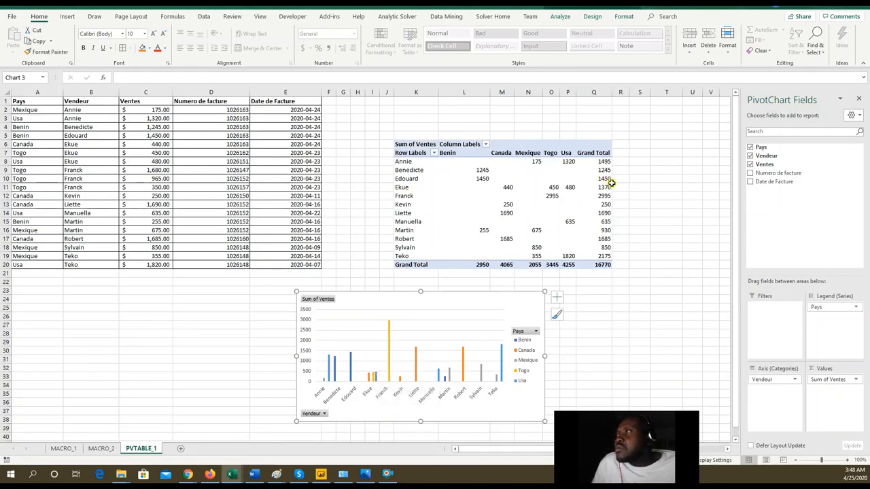
{"action": "right_click", "coordinate": [401, 188]}
{"action": "left_click", "coordinate": [360, 230]}
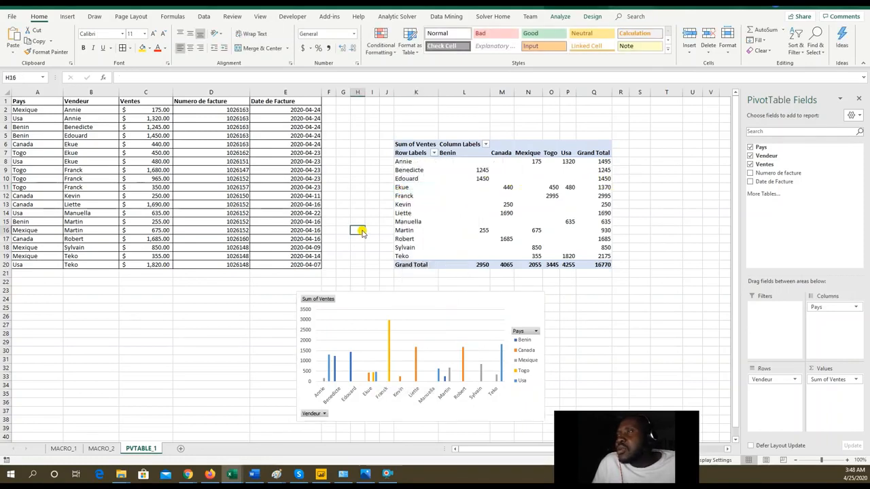
{"action": "right_click", "coordinate": [362, 233]}
{"action": "right_click", "coordinate": [512, 402]}
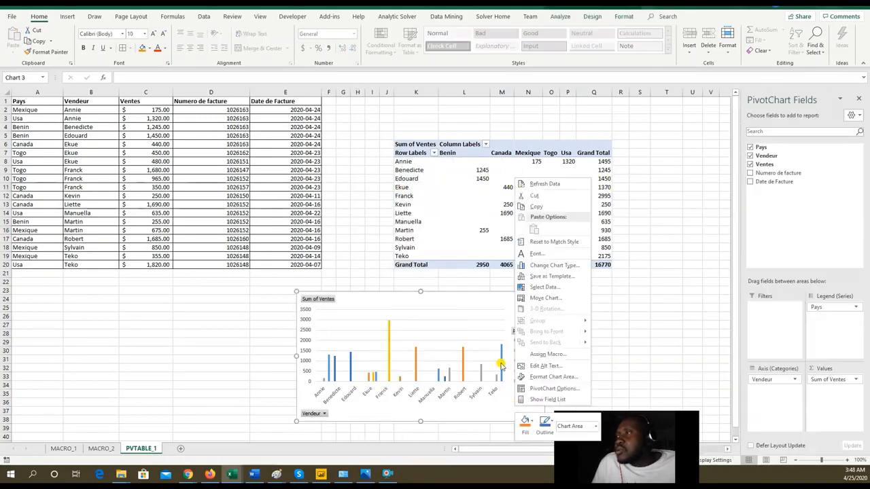
{"action": "right_click", "coordinate": [476, 304]}
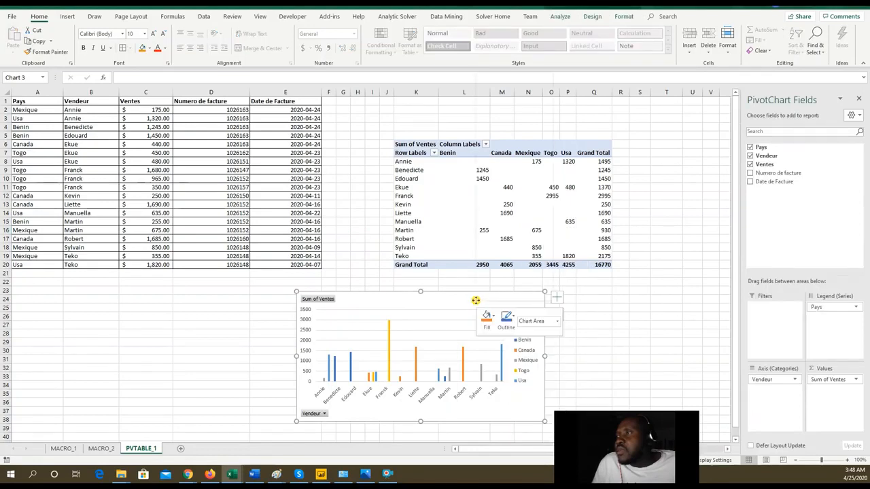
{"action": "left_click", "coordinate": [518, 412]}
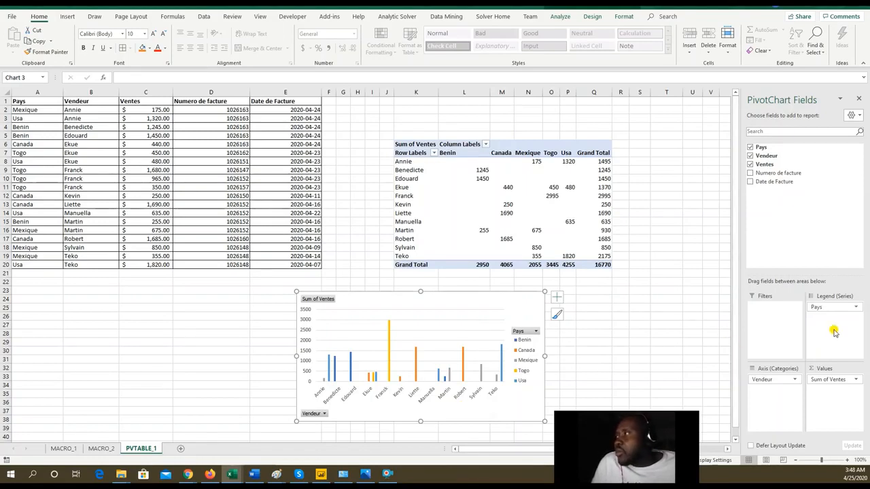
Add Numero de facture below Vendeur in the axis categories and move the PivotChart off the PivotTable, below the source data
{"action": "left_click_drag", "start_coordinate": [778, 173], "coordinate": [779, 384]}
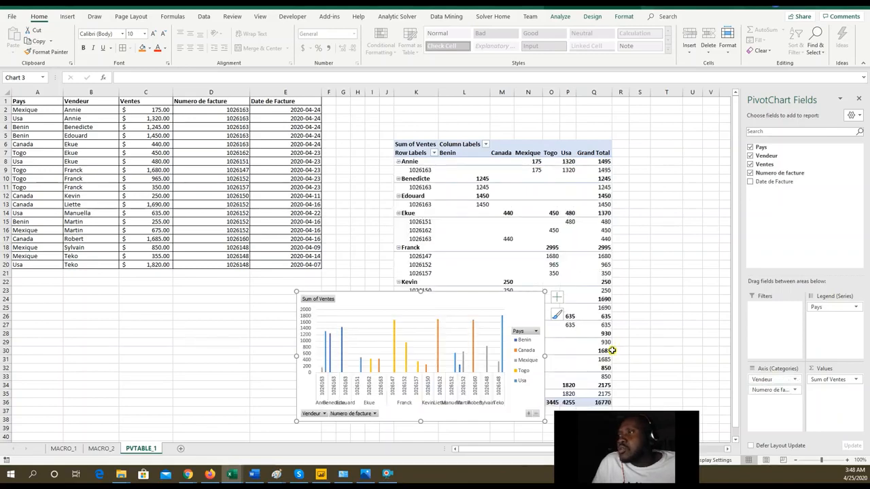
{"action": "left_click_drag", "start_coordinate": [516, 296], "coordinate": [331, 286]}
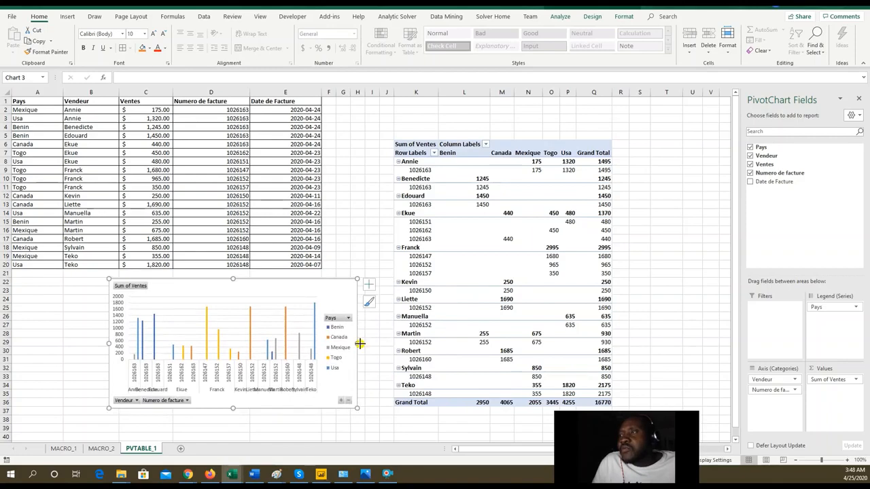
Widen the PivotChart to span about columns A to R and move it to the top of the sheet
{"action": "left_click_drag", "start_coordinate": [359, 344], "coordinate": [505, 344]}
{"action": "left_click_drag", "start_coordinate": [369, 285], "coordinate": [293, 261]}
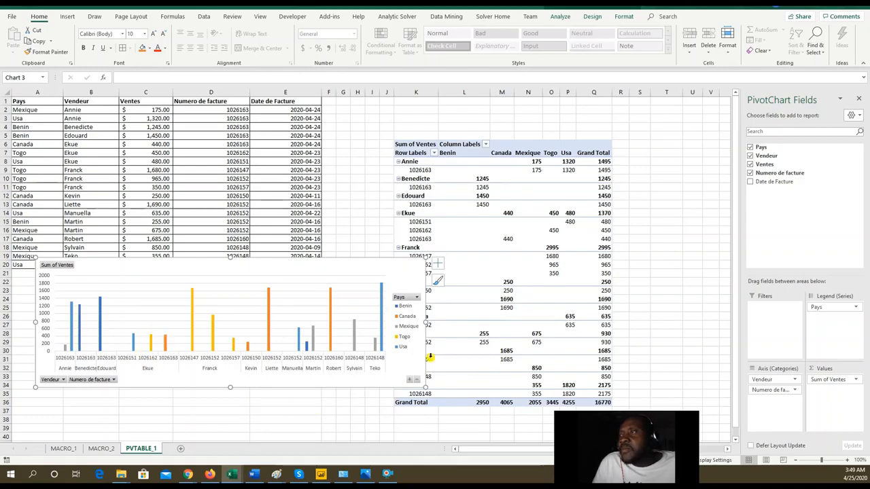
{"action": "left_click_drag", "start_coordinate": [426, 321], "coordinate": [577, 350]}
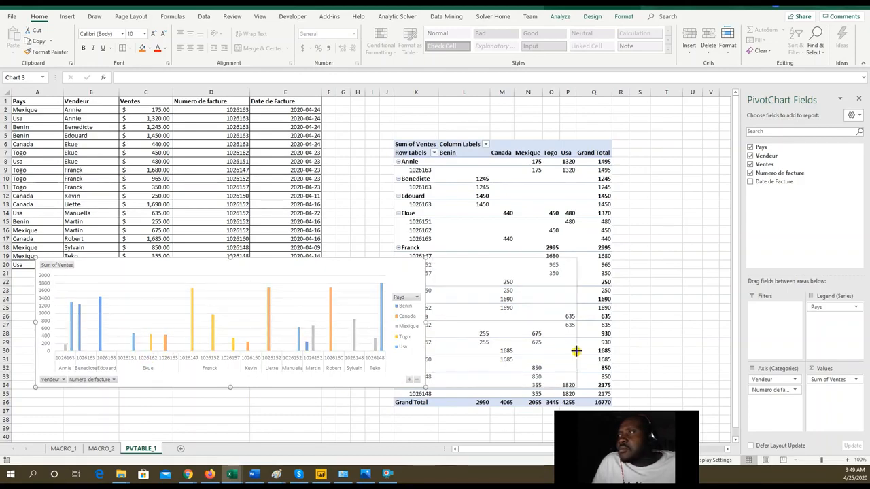
{"action": "mouse_move", "coordinate": [462, 265]}
{"action": "left_mouse_down"}
{"action": "mouse_move", "coordinate": [453, 167]}
{"action": "mouse_move", "coordinate": [474, 107]}
{"action": "left_mouse_up"}
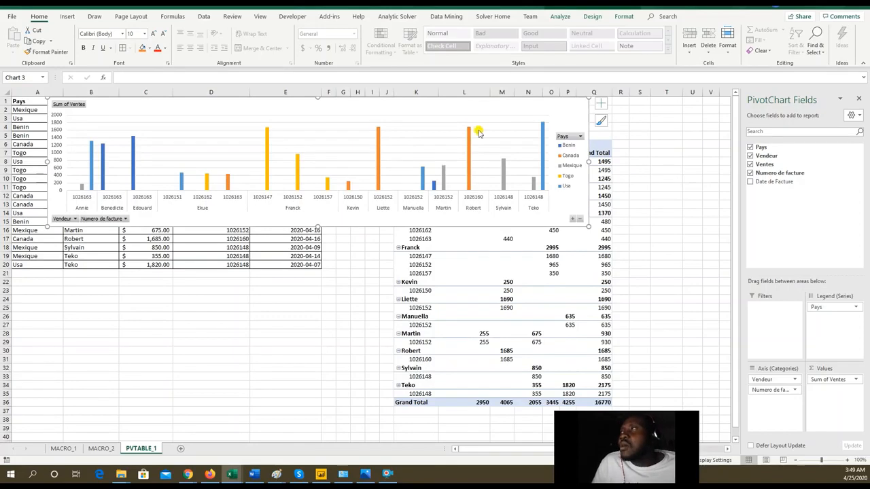
{"action": "left_click_drag", "start_coordinate": [587, 161], "coordinate": [630, 163]}
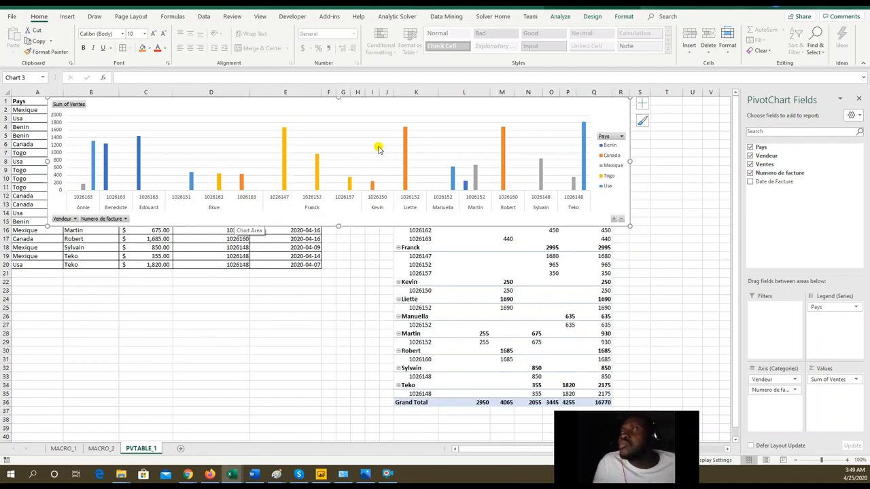
{"action": "left_click_drag", "start_coordinate": [605, 110], "coordinate": [600, 125]}
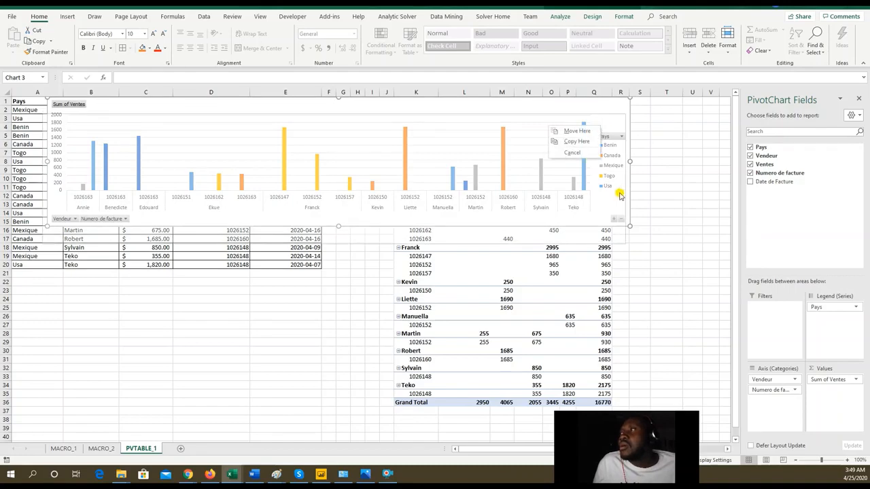
{"action": "right_click", "coordinate": [616, 109]}
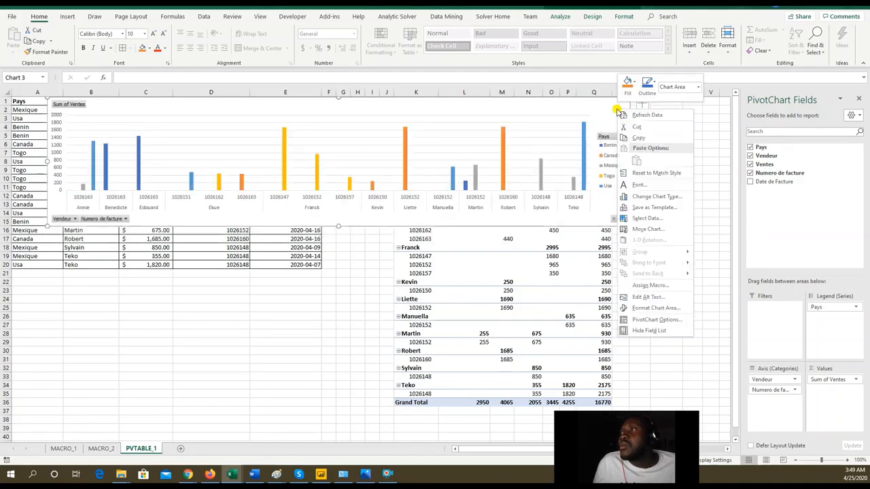
{"action": "right_click", "coordinate": [322, 327]}
{"action": "left_click", "coordinate": [595, 203]}
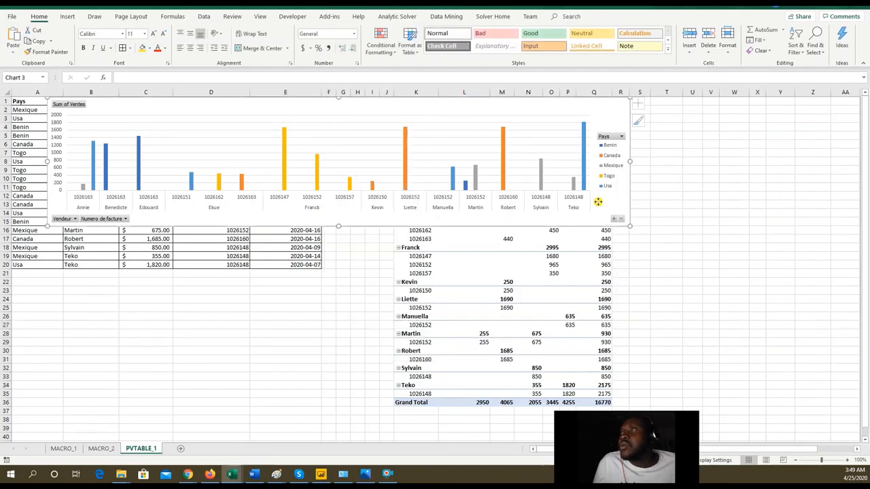
{"action": "right_click", "coordinate": [599, 199]}
{"action": "left_click", "coordinate": [599, 115]}
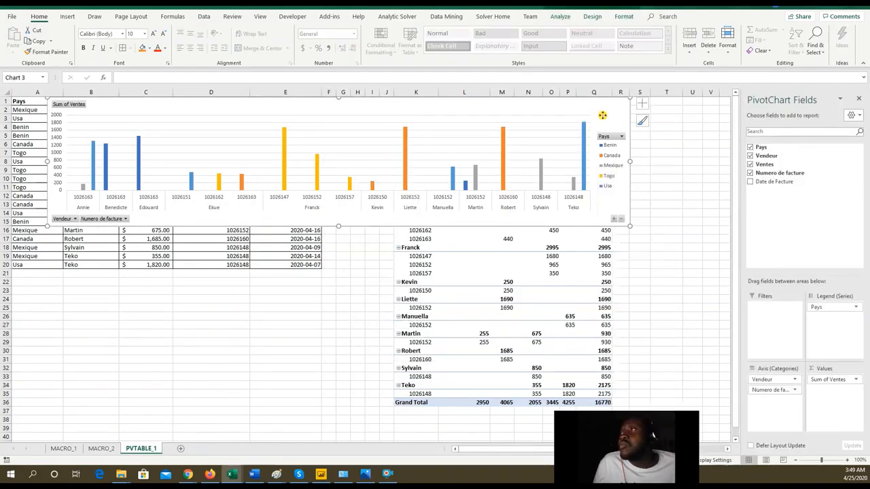
{"action": "right_click", "coordinate": [601, 116]}
{"action": "left_click", "coordinate": [603, 117]}
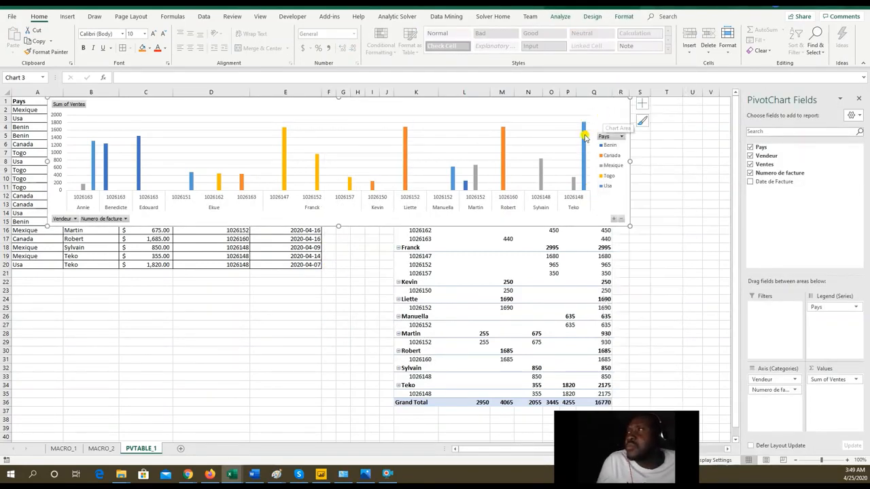
Place Numero de facture above Vendeur in the axis categories so the chart groups sellers by invoice number
{"action": "mouse_move", "coordinate": [586, 142]}
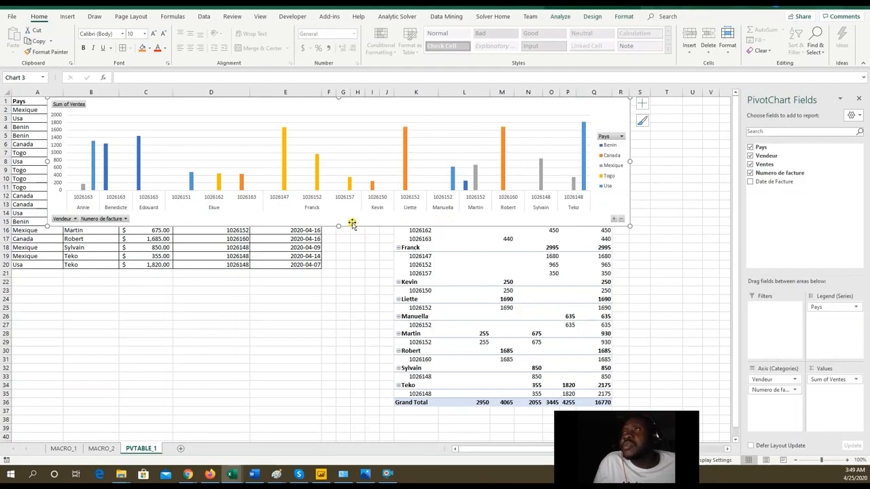
{"action": "mouse_move", "coordinate": [283, 131]}
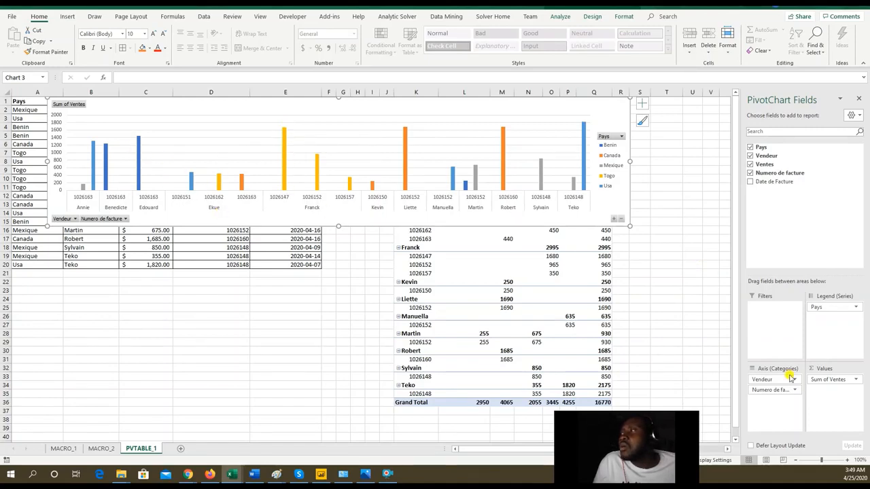
{"action": "left_click_drag", "start_coordinate": [773, 394], "coordinate": [774, 380]}
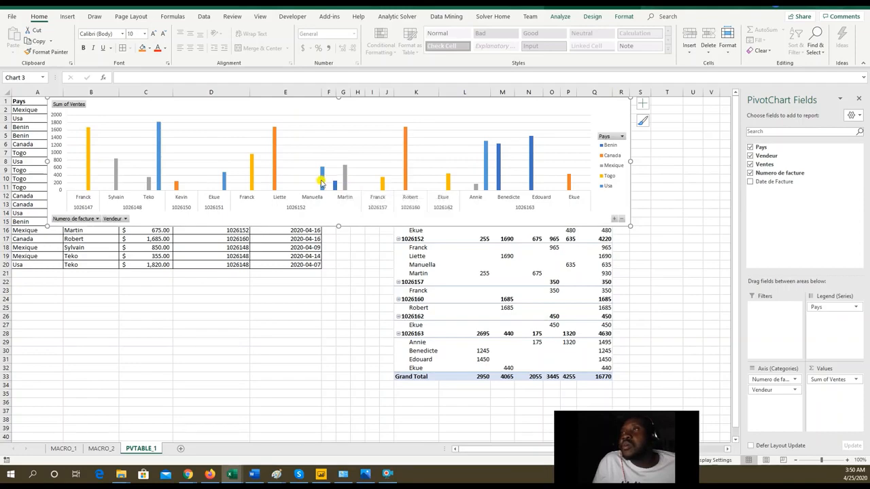
Move the PivotChart down and enlarge it to cover about rows 4 to 25
{"action": "mouse_move", "coordinate": [319, 177]}
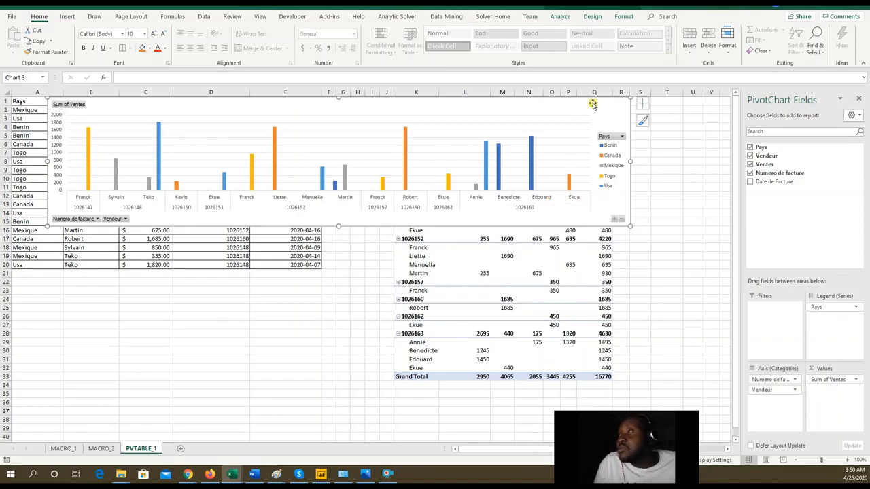
{"action": "left_click_drag", "start_coordinate": [592, 102], "coordinate": [589, 136]}
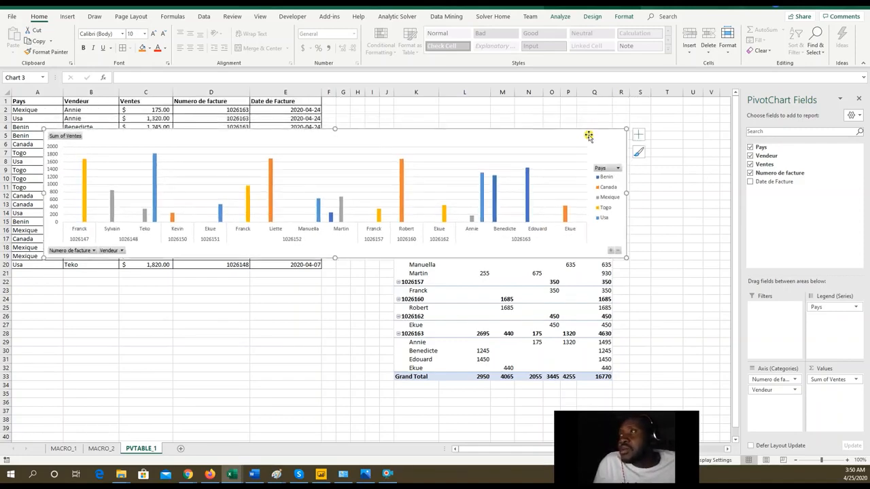
{"action": "left_click_drag", "start_coordinate": [623, 255], "coordinate": [638, 306]}
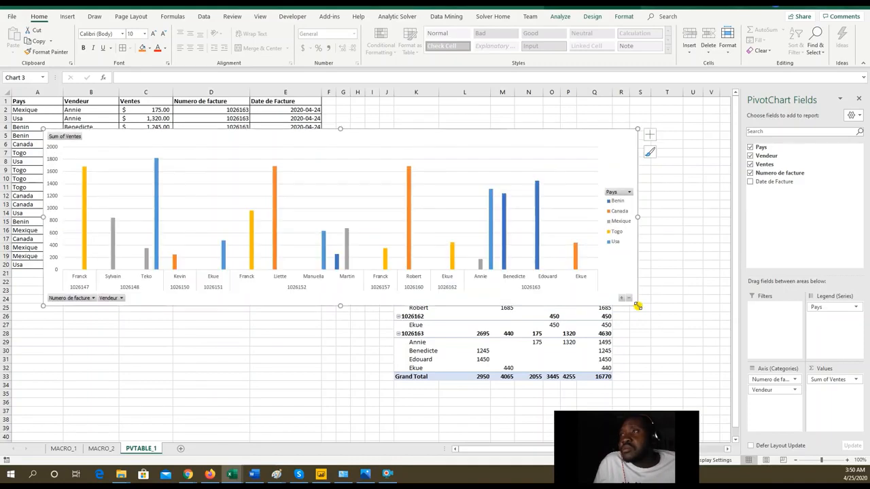
Look through the seller choices in the chart's Vendeur filter and close it without filtering
{"action": "left_click", "coordinate": [122, 299]}
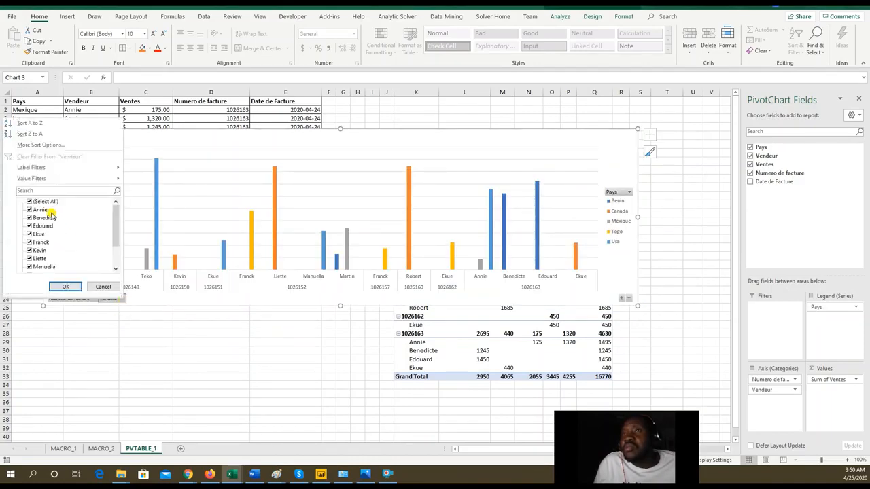
{"action": "left_click_drag", "start_coordinate": [113, 239], "coordinate": [109, 204]}
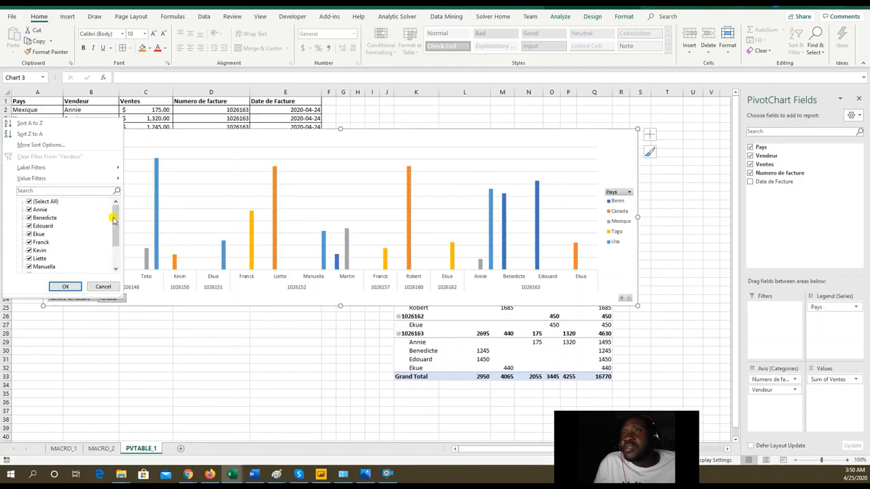
{"action": "left_click", "coordinate": [152, 303]}
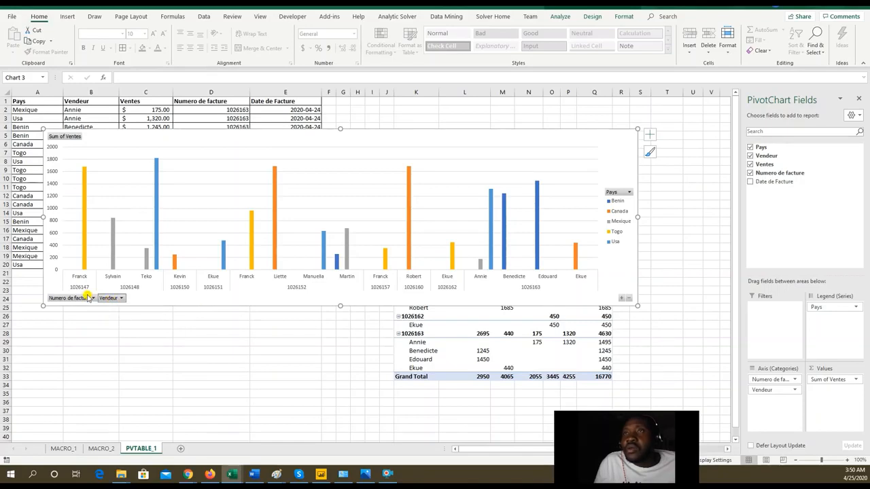
Add Date de Facture as a report filter and show only the invoices dated 2020-04-16
{"action": "left_click_drag", "start_coordinate": [781, 181], "coordinate": [776, 310]}
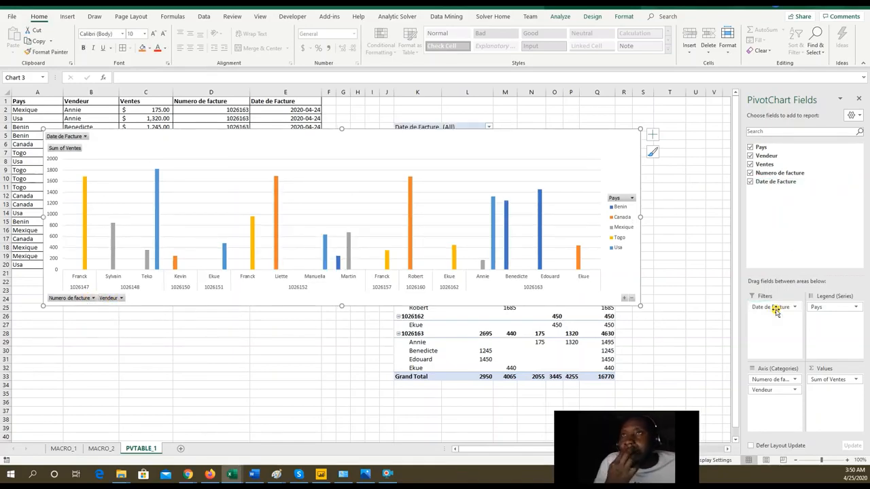
{"action": "left_click", "coordinate": [85, 136]}
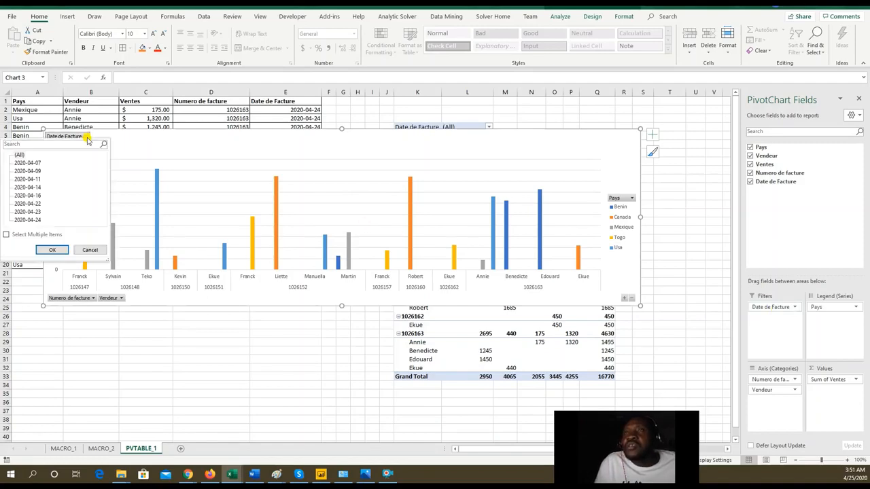
{"action": "left_click", "coordinate": [30, 195]}
{"action": "left_click", "coordinate": [49, 250]}
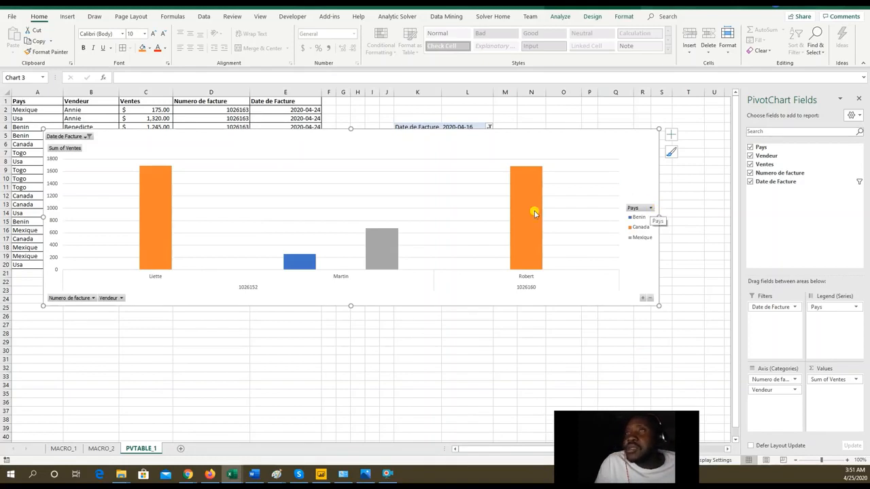
Reset the chart's Date de Facture filter to all dates
{"action": "left_click", "coordinate": [86, 136]}
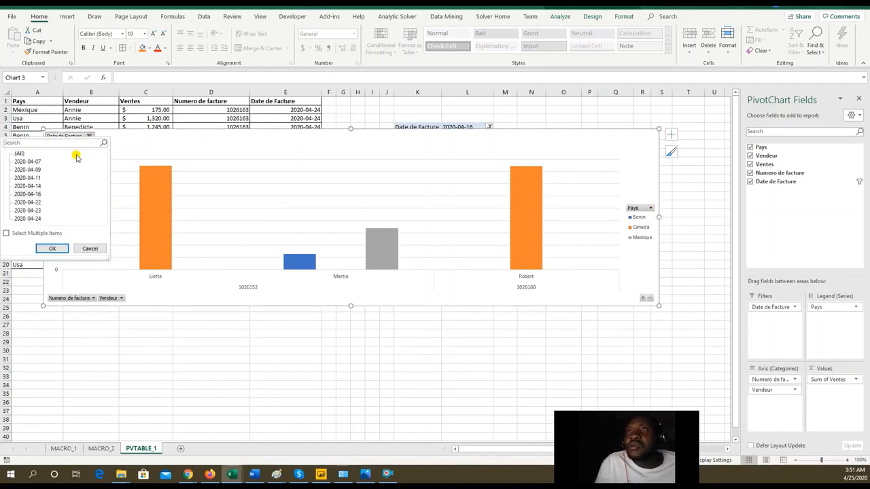
{"action": "left_click", "coordinate": [20, 155]}
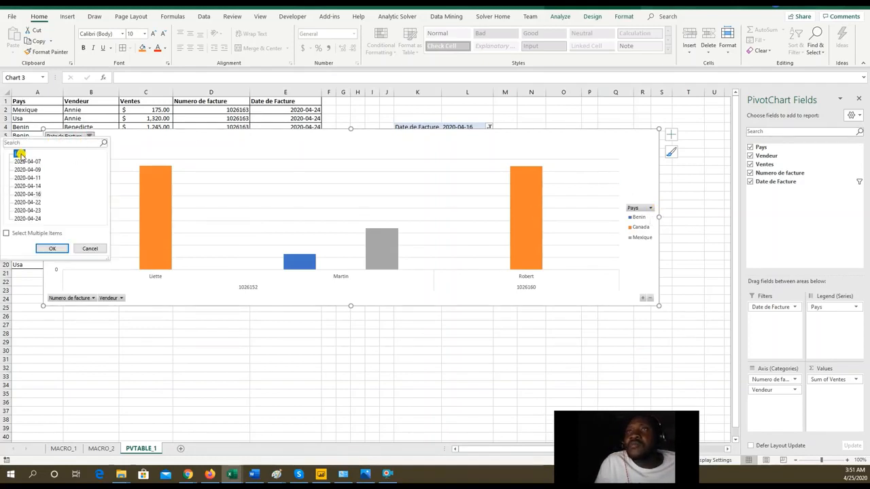
{"action": "left_click", "coordinate": [53, 249]}
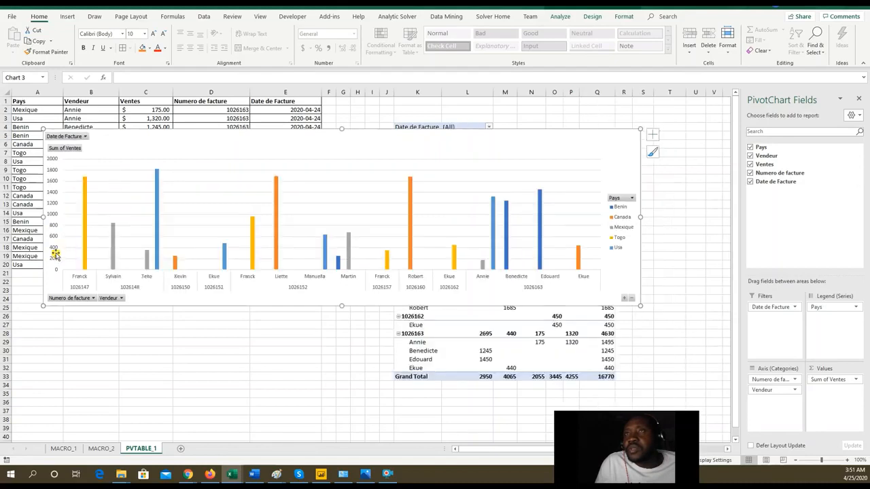
Filter the chart's Pays legend field to show only Benin
{"action": "left_click", "coordinate": [632, 198]}
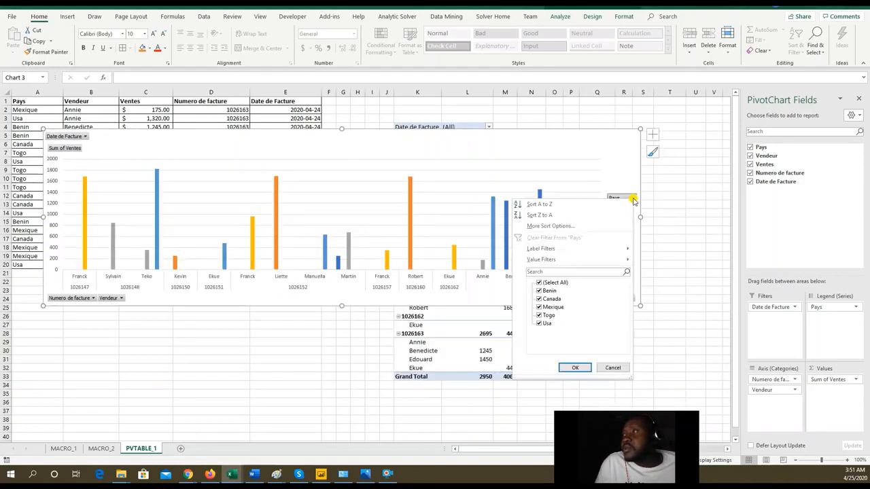
{"action": "left_click", "coordinate": [540, 282]}
{"action": "left_click", "coordinate": [543, 292]}
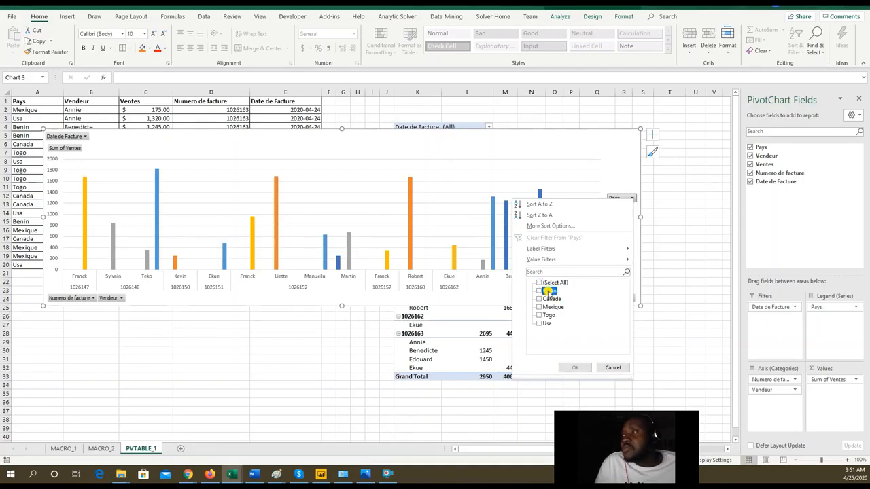
{"action": "left_click", "coordinate": [575, 367]}
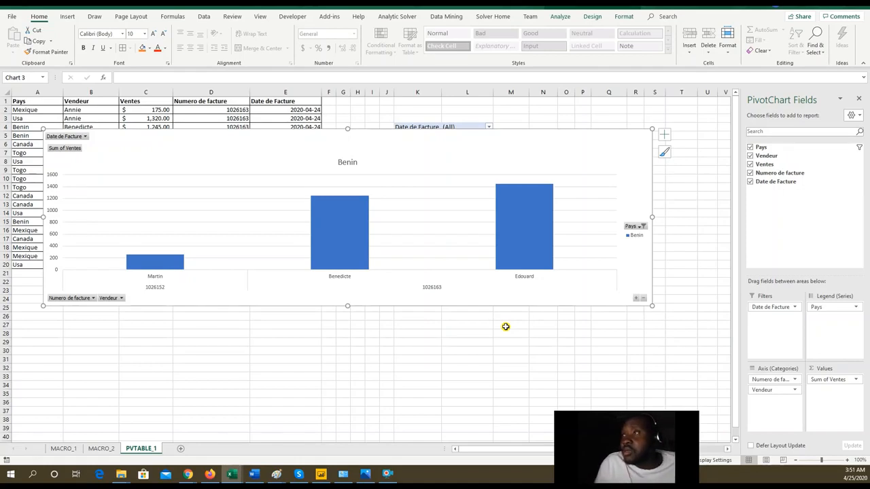
{"action": "left_click", "coordinate": [643, 227]}
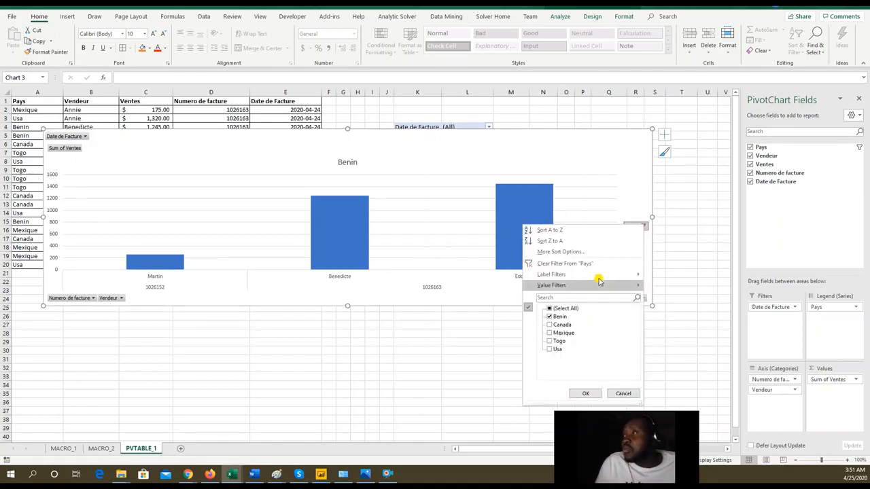
{"action": "left_click", "coordinate": [556, 317]}
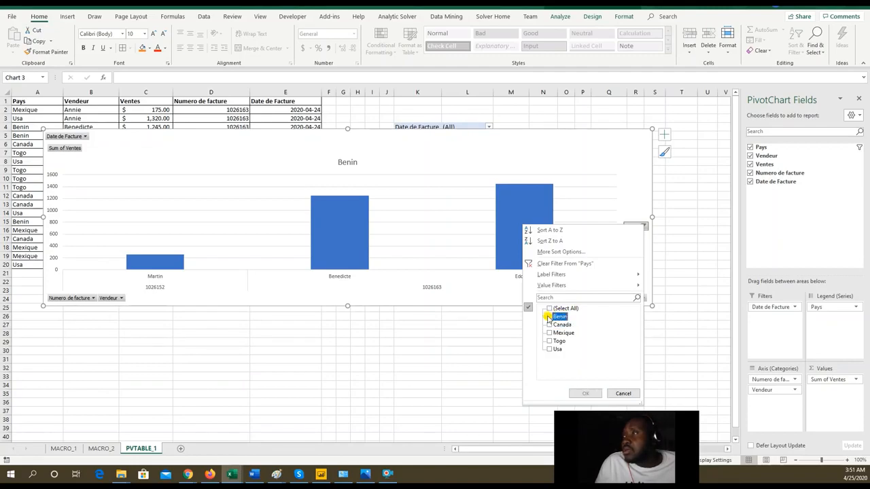
{"action": "left_click", "coordinate": [623, 394]}
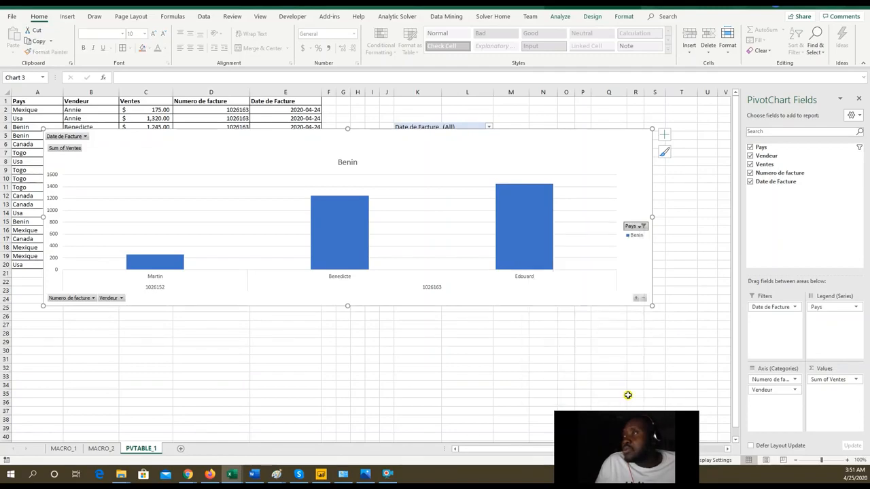
Reset the chart's Pays legend filter to show all countries
{"action": "left_click", "coordinate": [641, 225]}
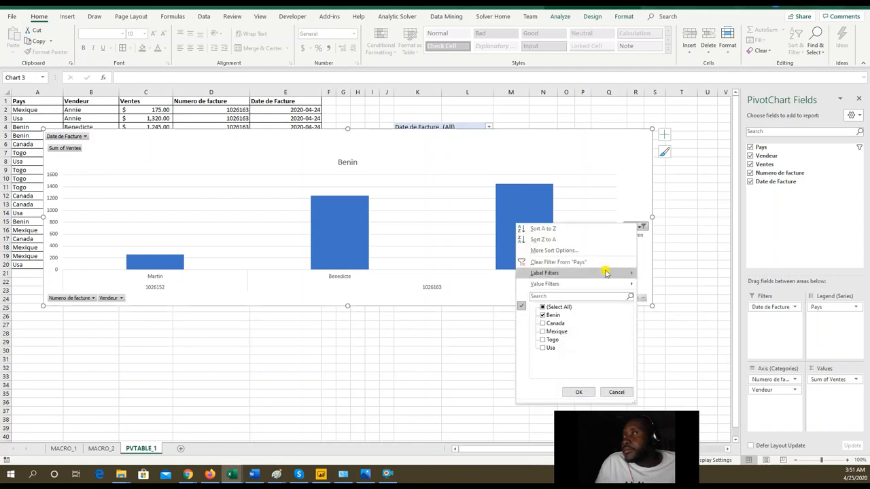
{"action": "left_click", "coordinate": [543, 307]}
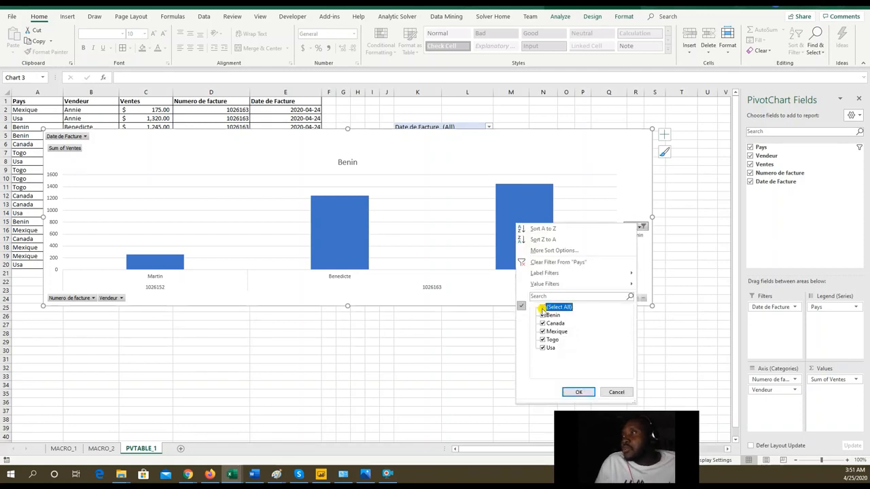
{"action": "left_click", "coordinate": [578, 392]}
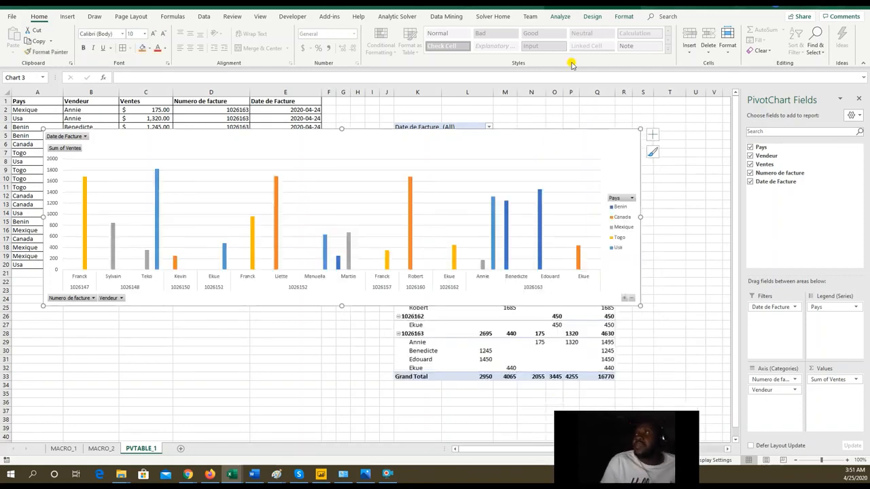
Try several chart styles, including the dark one, and keep the light style with gradient columns and no gridlines
{"action": "left_click", "coordinate": [564, 19]}
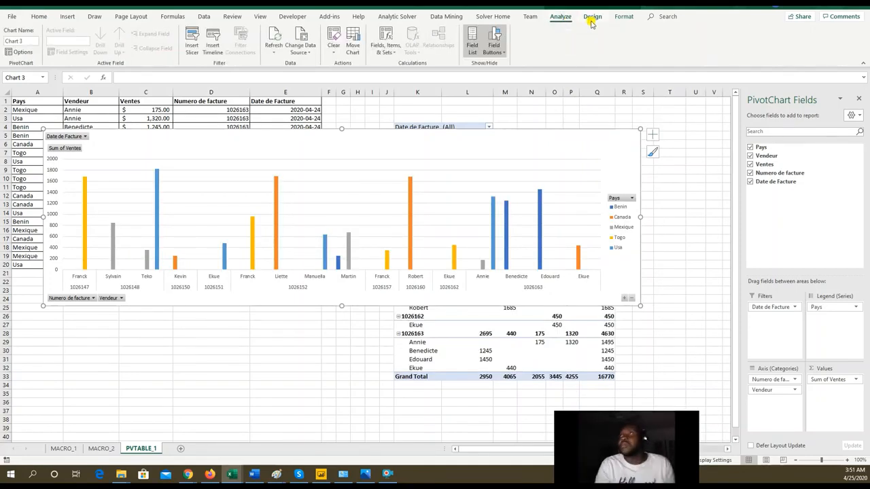
{"action": "left_click", "coordinate": [592, 21]}
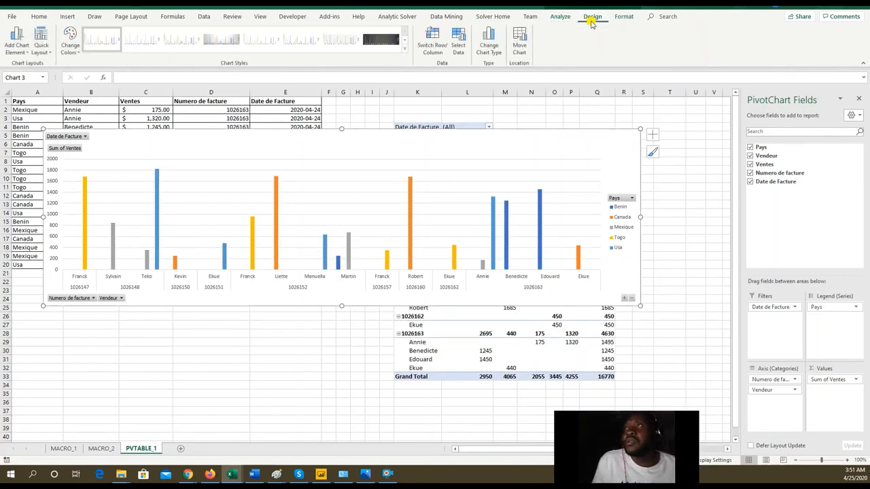
{"action": "left_click", "coordinate": [383, 42]}
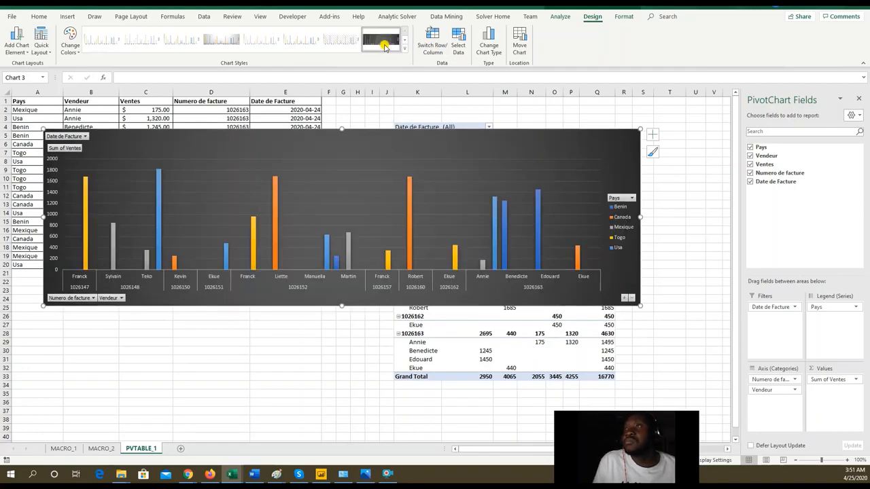
{"action": "left_click", "coordinate": [404, 49]}
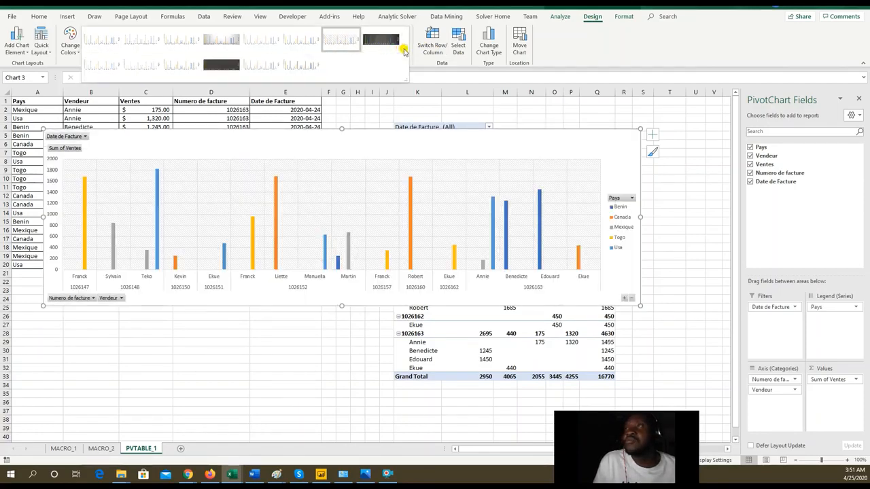
{"action": "left_click", "coordinate": [246, 66]}
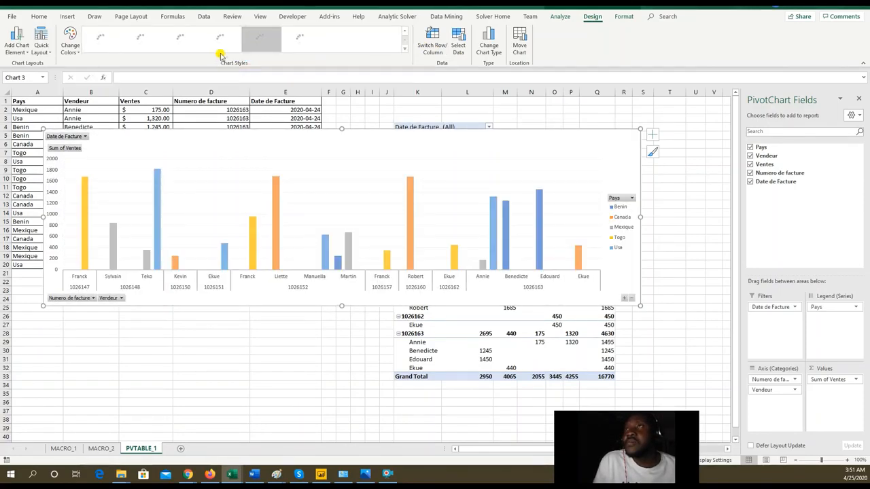
{"action": "left_click", "coordinate": [404, 49]}
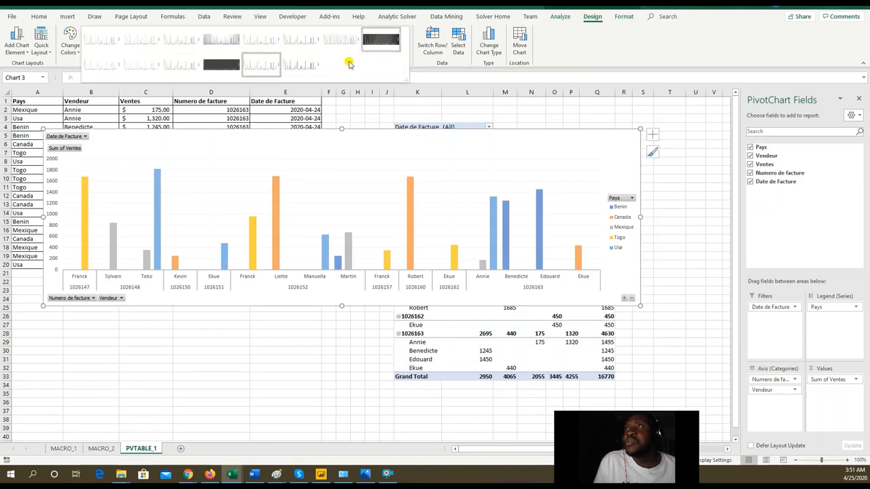
{"action": "left_click", "coordinate": [295, 41]}
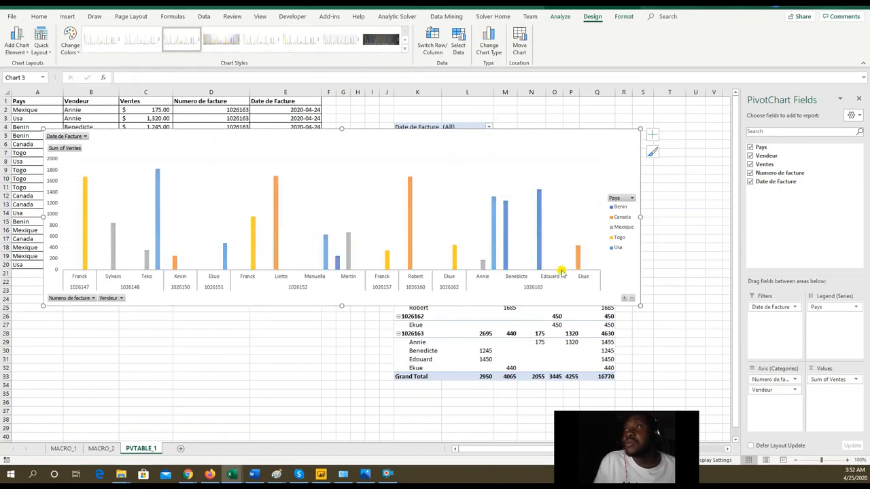
Shrink the chart and reposition it over the upper part of the PivotTable, undoing the stray plot area move
{"action": "left_click_drag", "start_coordinate": [640, 307], "coordinate": [484, 287]}
{"action": "left_click_drag", "start_coordinate": [422, 168], "coordinate": [544, 182]}
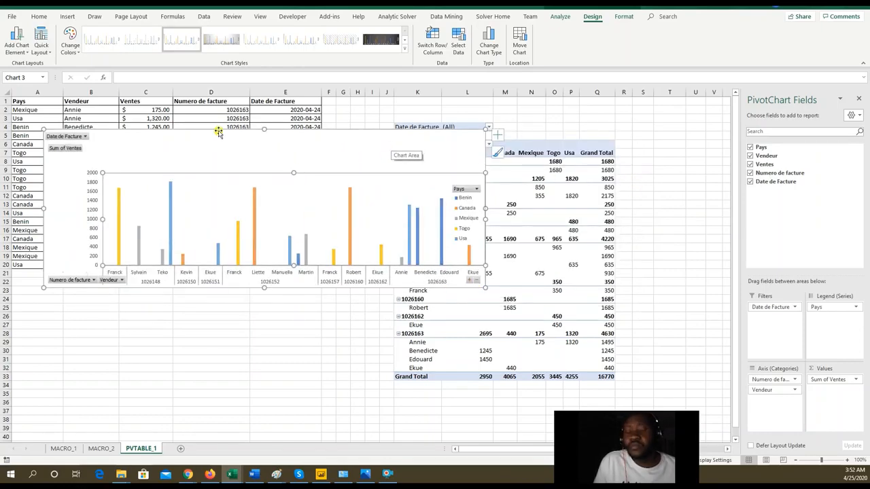
{"action": "key", "text": "ctrl+z"}
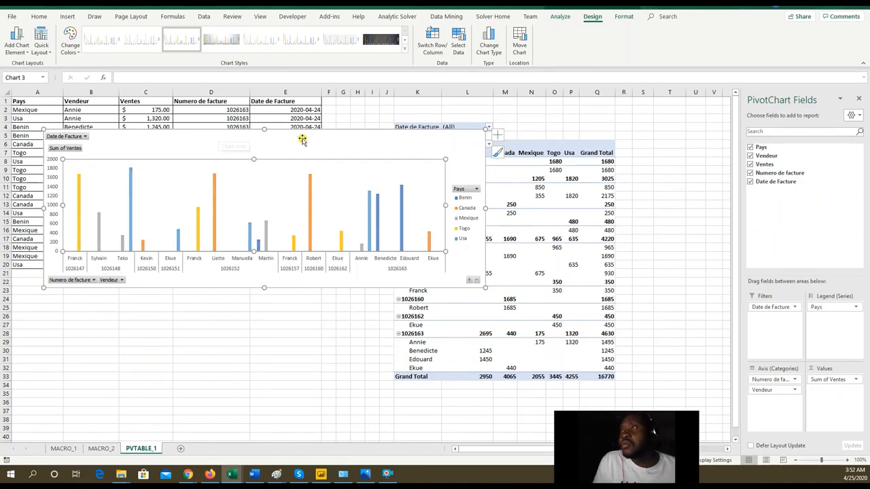
{"action": "left_click_drag", "start_coordinate": [302, 139], "coordinate": [256, 246]}
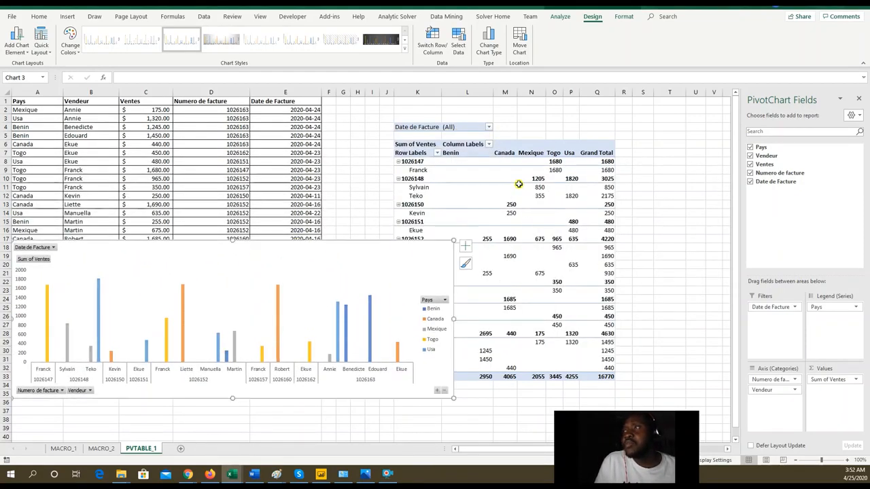
{"action": "left_click_drag", "start_coordinate": [376, 256], "coordinate": [588, 131]}
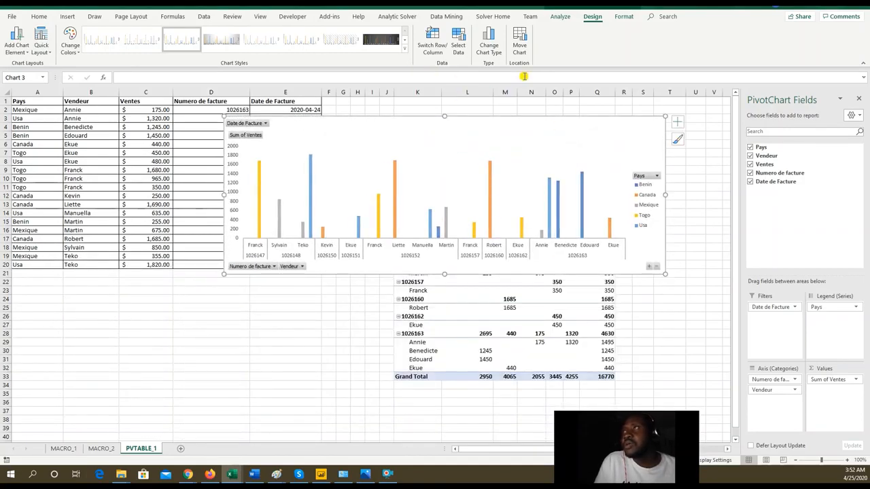
Change the chart type to 3-D Clustered Column
{"action": "left_click", "coordinate": [490, 42]}
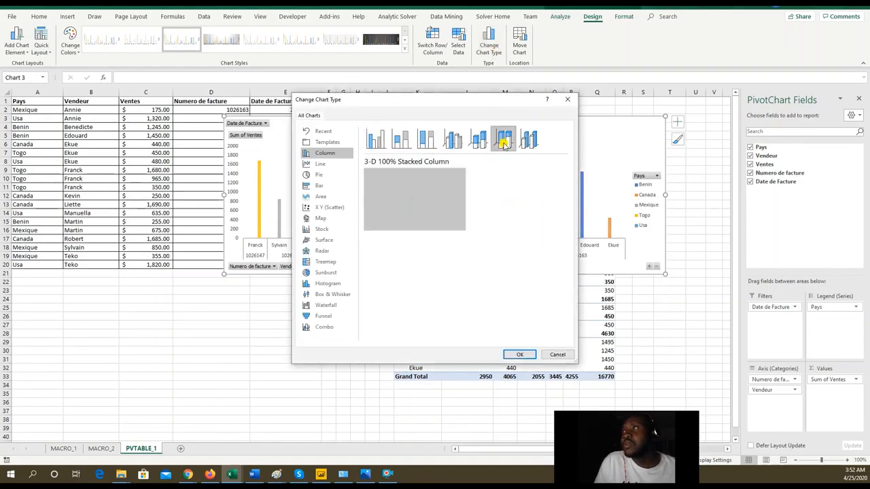
{"action": "left_click", "coordinate": [461, 148]}
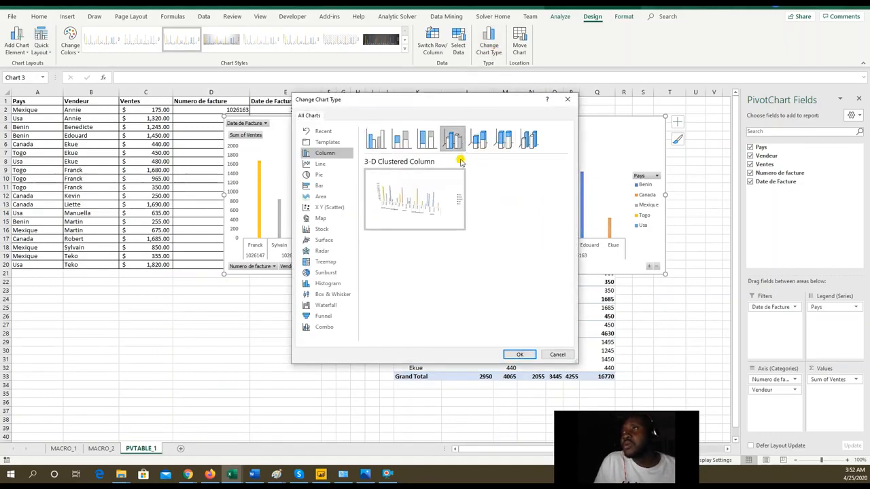
{"action": "left_click", "coordinate": [519, 354]}
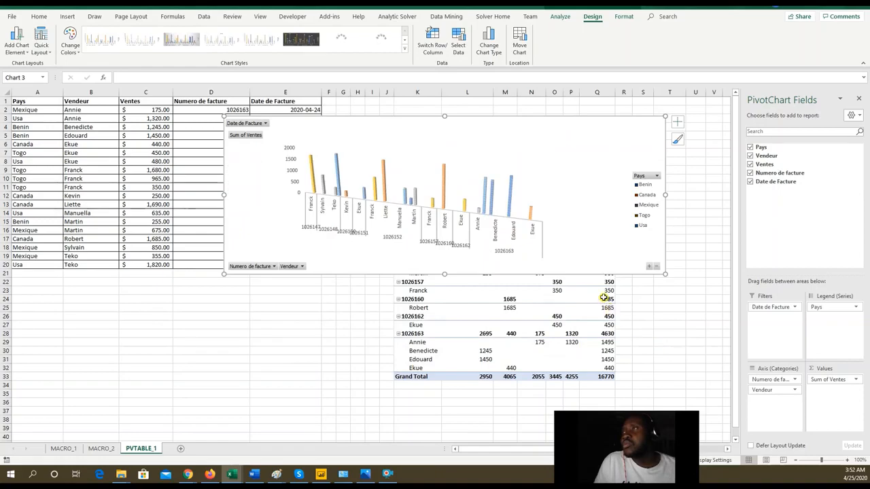
Change the chart type to 3-D Column
{"action": "left_click", "coordinate": [490, 45]}
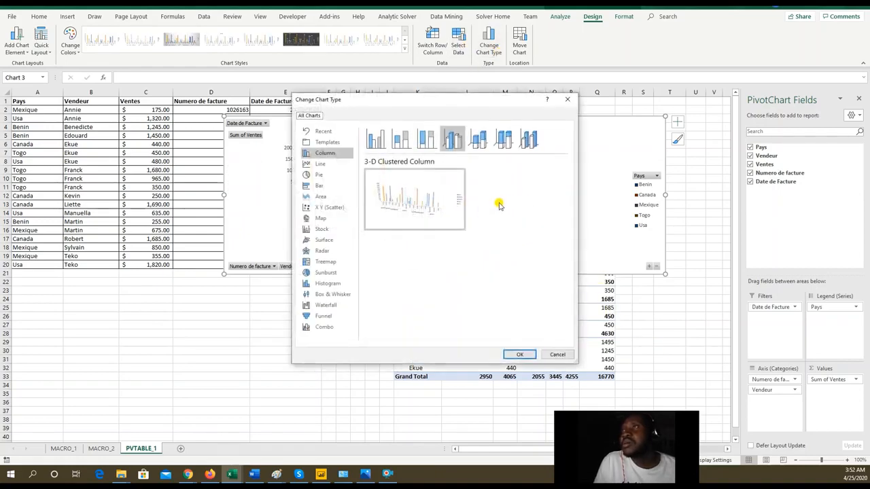
{"action": "left_click", "coordinate": [528, 140]}
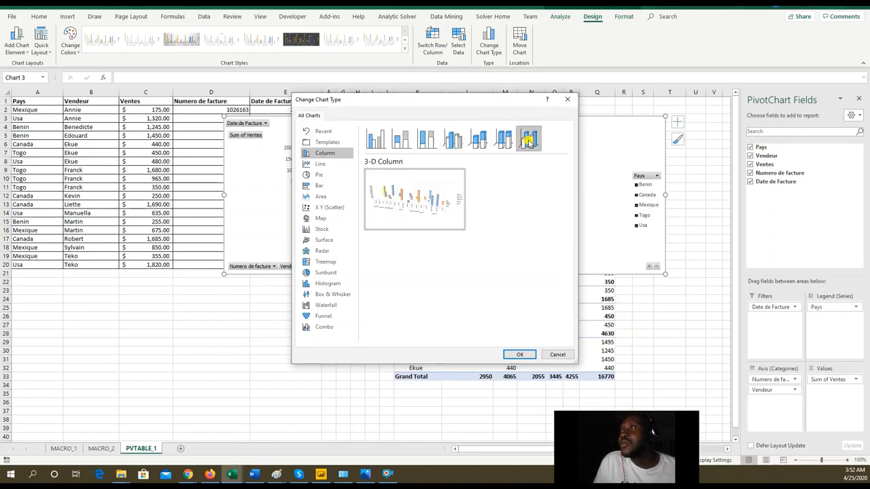
{"action": "left_click", "coordinate": [514, 353]}
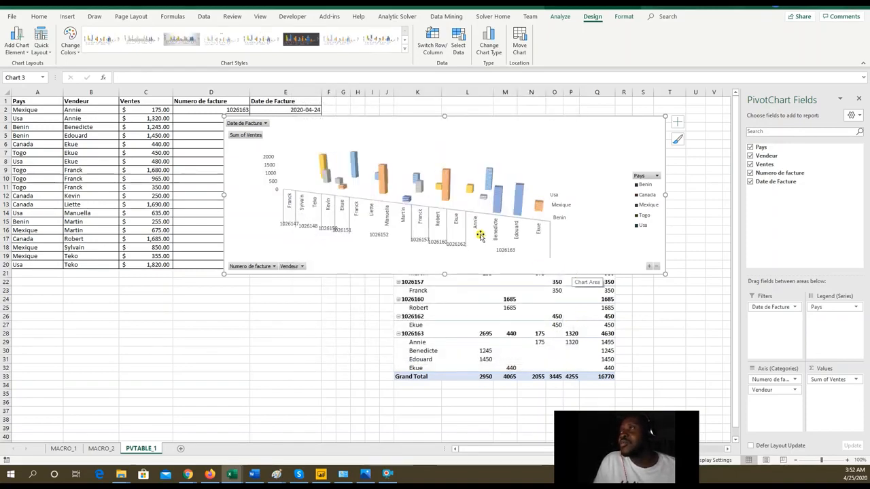
Preview the 100% Stacked Column and Stacked Column types, and set the chart type back to Clustered Column
{"action": "left_click", "coordinate": [489, 41]}
{"action": "left_click", "coordinate": [426, 140]}
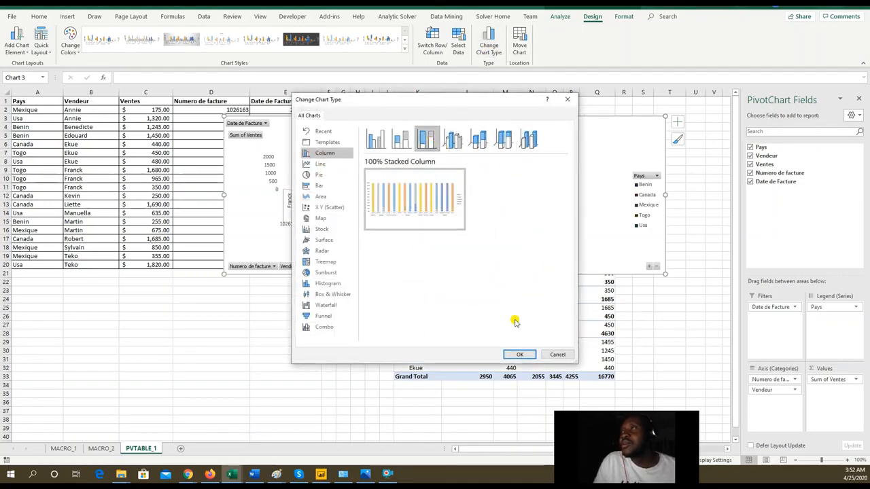
{"action": "left_click", "coordinate": [401, 143]}
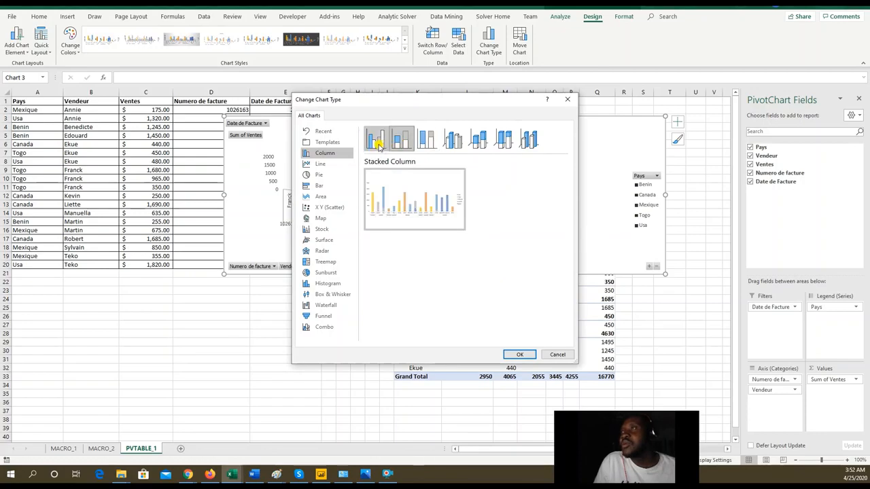
{"action": "left_click", "coordinate": [377, 146]}
{"action": "left_click", "coordinate": [519, 355]}
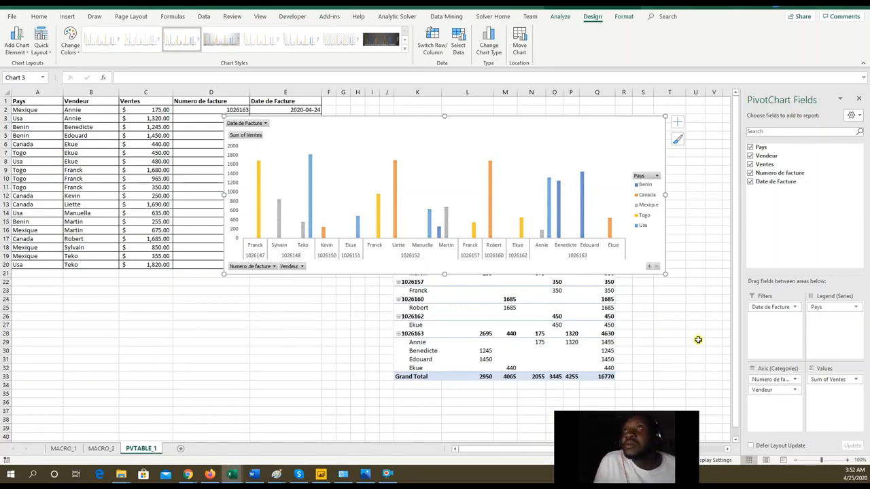
Look at the available PivotChart insertion options and close them without inserting a chart
{"action": "left_click", "coordinate": [330, 317]}
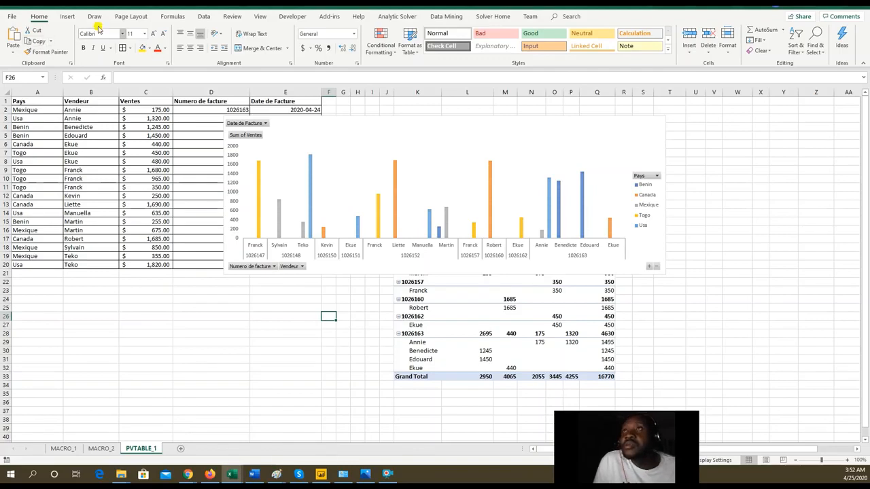
{"action": "left_click", "coordinate": [67, 16]}
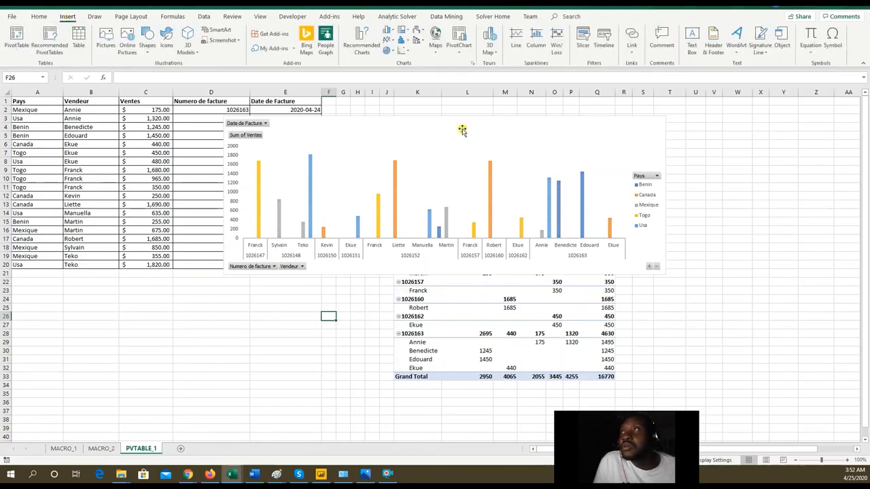
{"action": "left_click", "coordinate": [460, 52]}
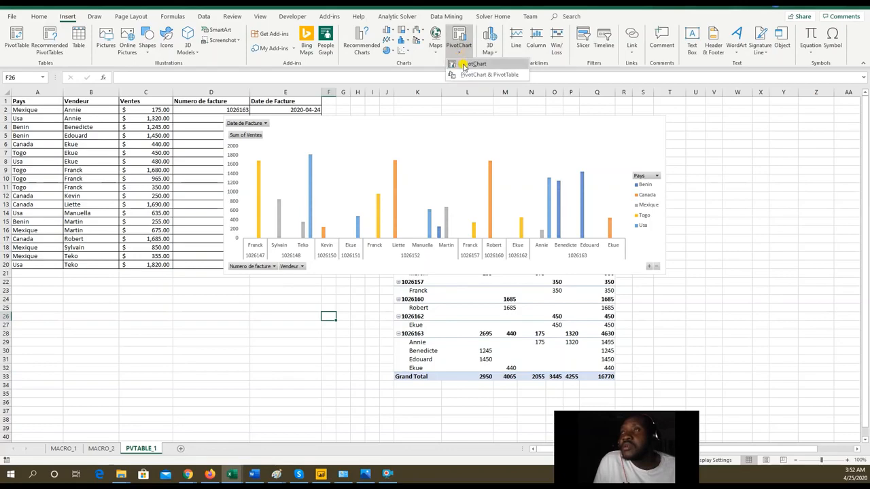
{"action": "left_click", "coordinate": [264, 320]}
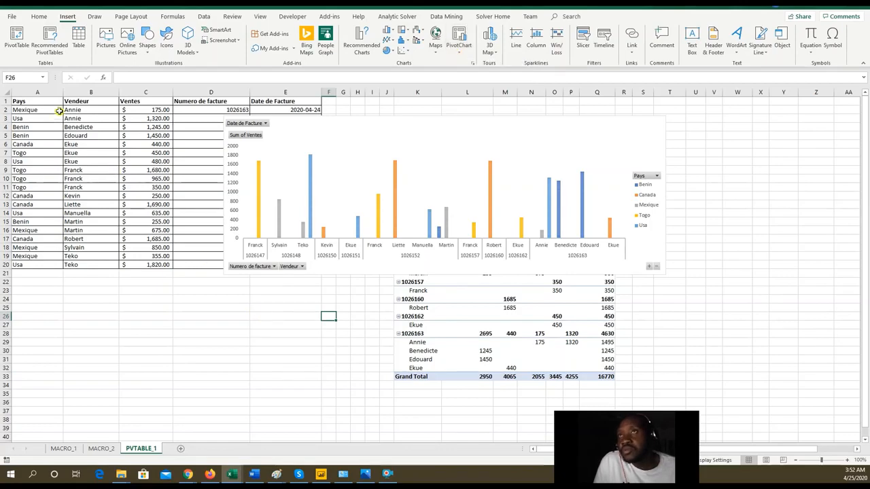
Move the chart off the source table and summarize its Ventes value field by Count
{"action": "left_click_drag", "start_coordinate": [460, 134], "coordinate": [569, 148]}
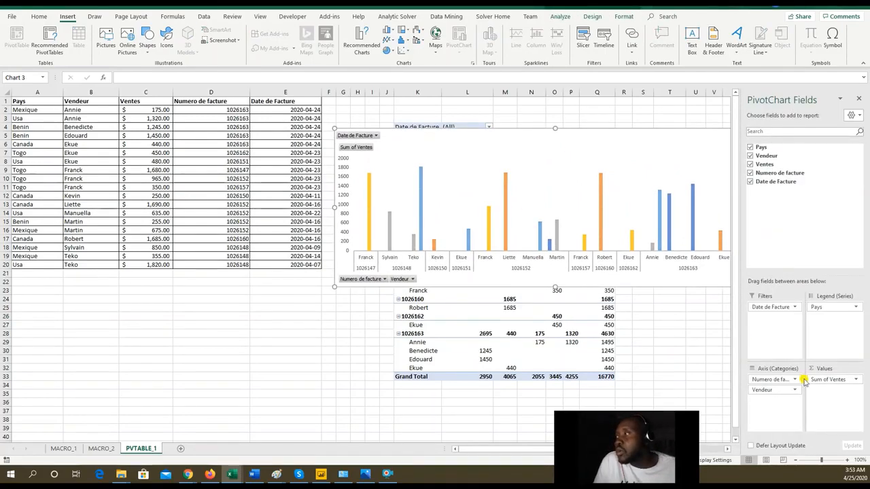
{"action": "left_click", "coordinate": [855, 380]}
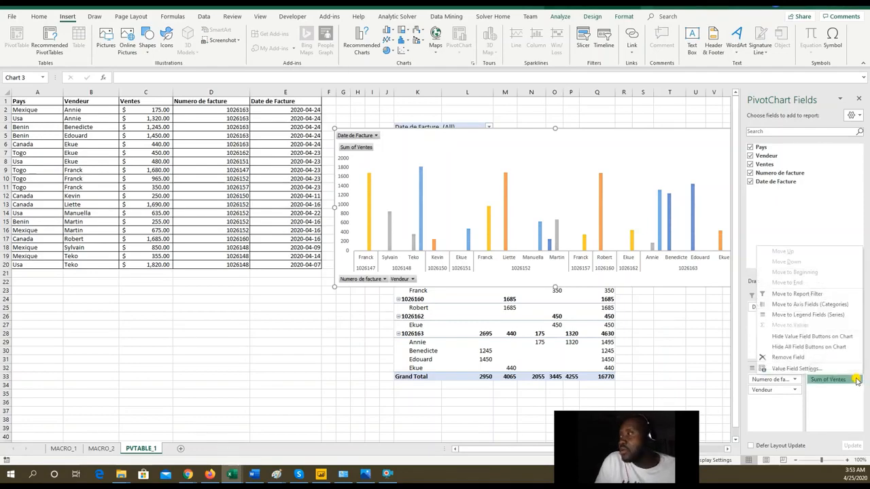
{"action": "left_click", "coordinate": [816, 369]}
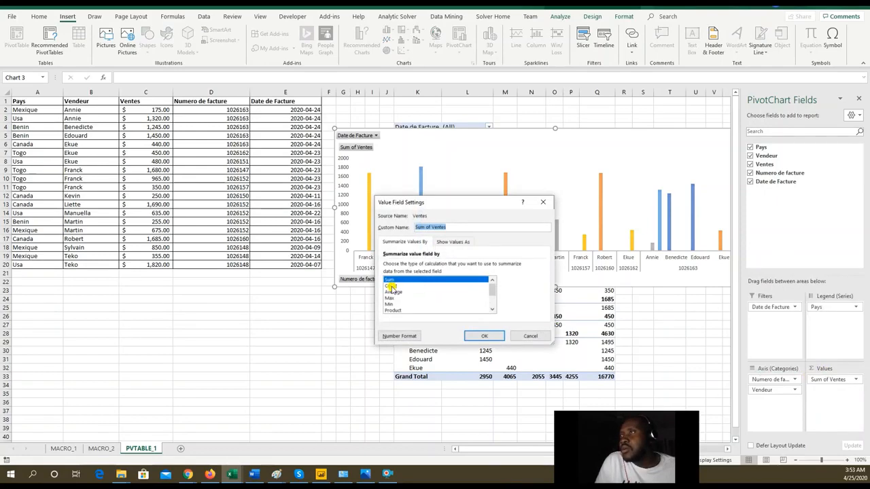
{"action": "left_click", "coordinate": [391, 286]}
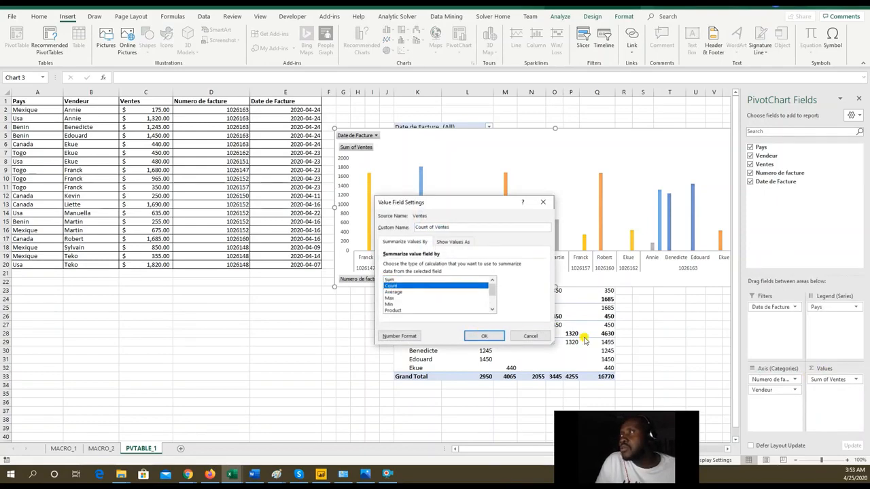
{"action": "left_click", "coordinate": [484, 335]}
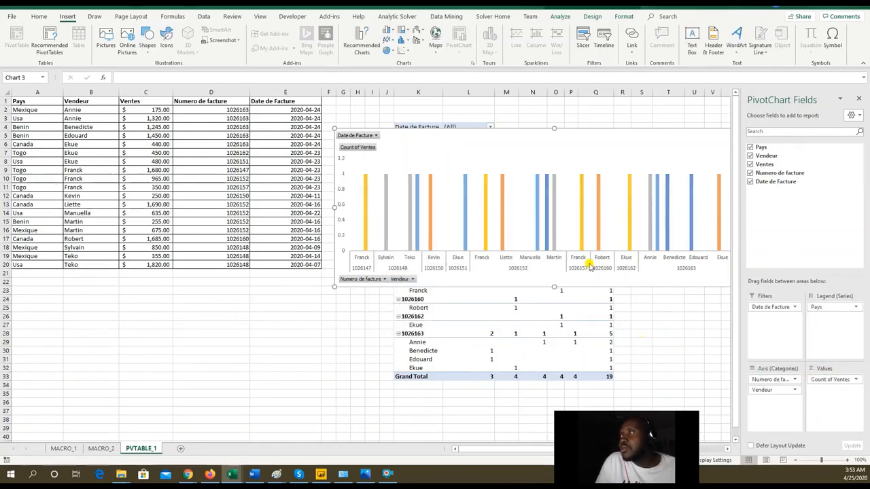
Summarize the Ventes value field by Sum again and deselect the chart
{"action": "left_click", "coordinate": [855, 380]}
{"action": "left_click", "coordinate": [794, 368]}
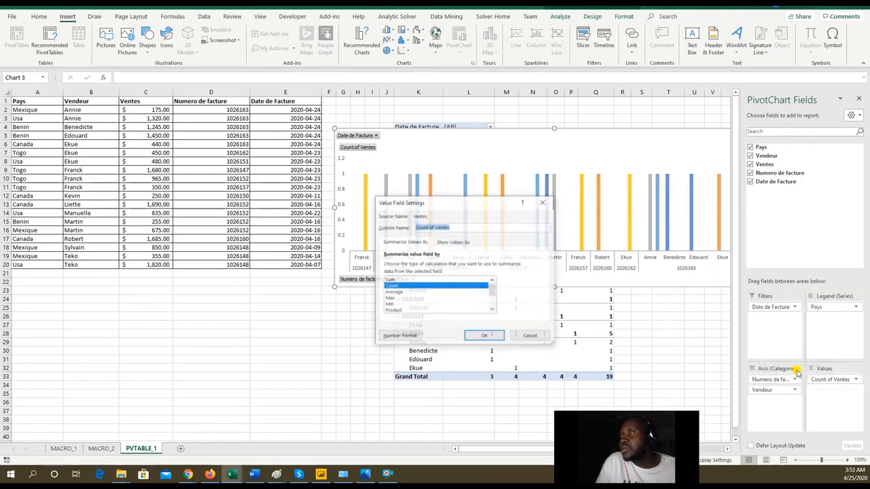
{"action": "left_click", "coordinate": [401, 279]}
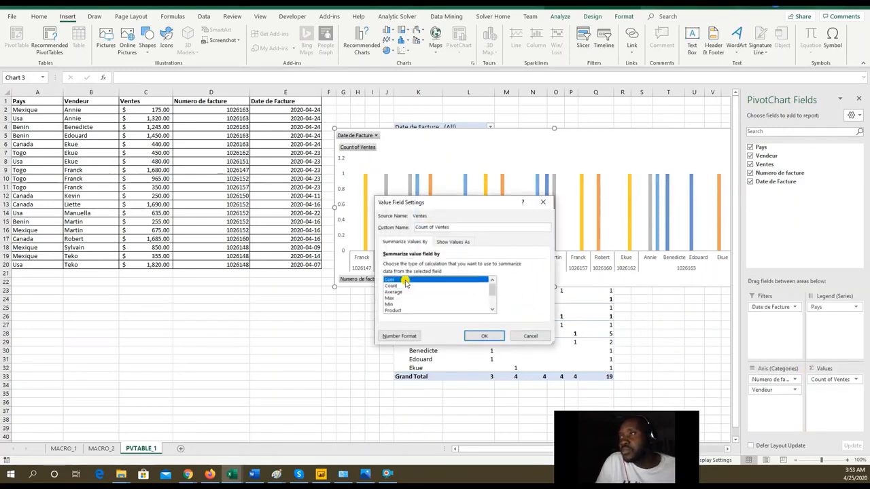
{"action": "left_click", "coordinate": [484, 335]}
{"action": "left_click", "coordinate": [352, 336]}
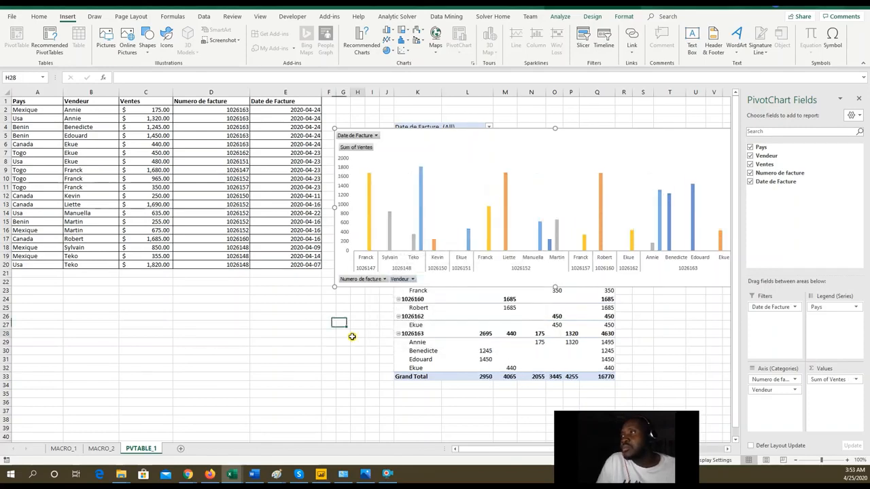